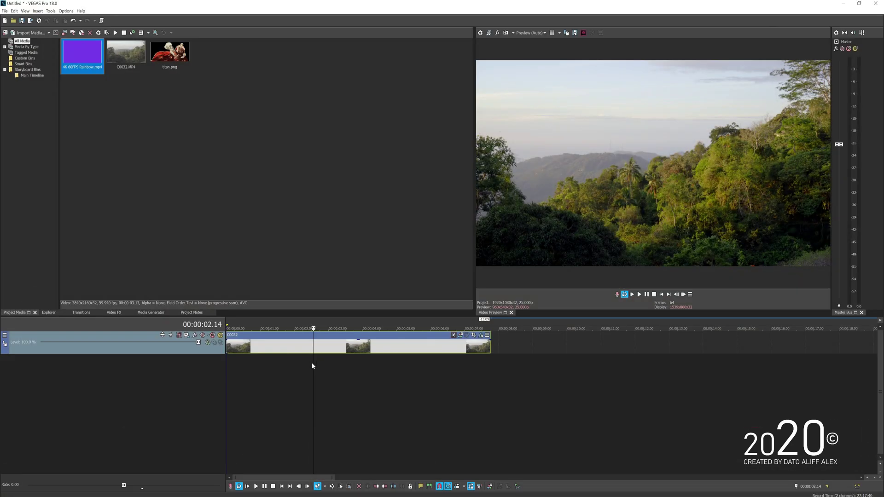
Insert a new video track above the C0032 landscape clip and place titan.png on it, starting just before the 2-second mark.
drag(313, 363, 260, 381)
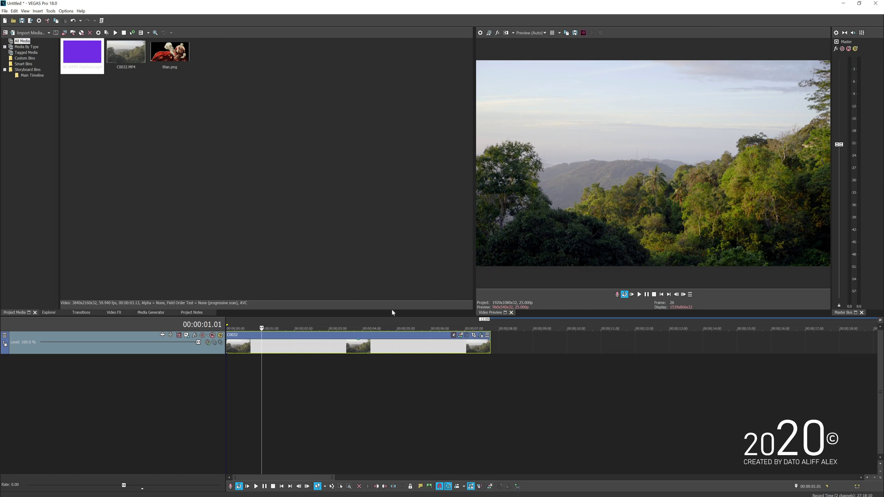
click(286, 350)
click(231, 350)
drag(231, 351, 323, 355)
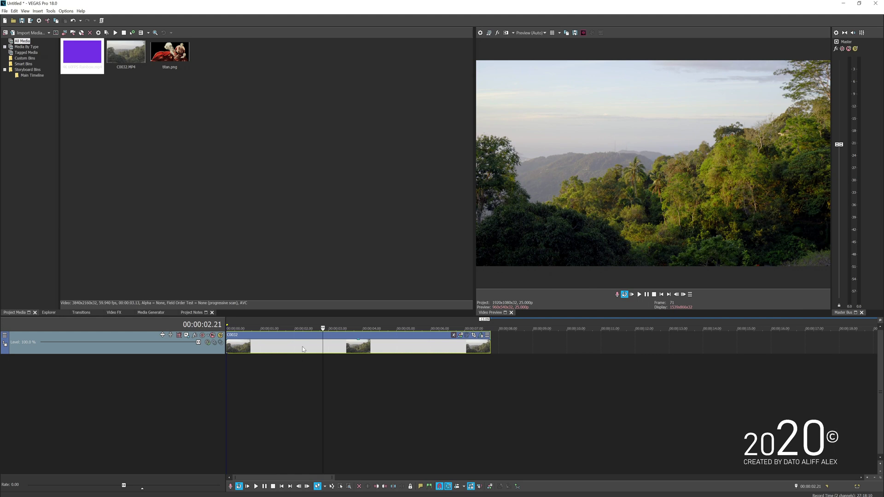
right_click(217, 351)
click(239, 365)
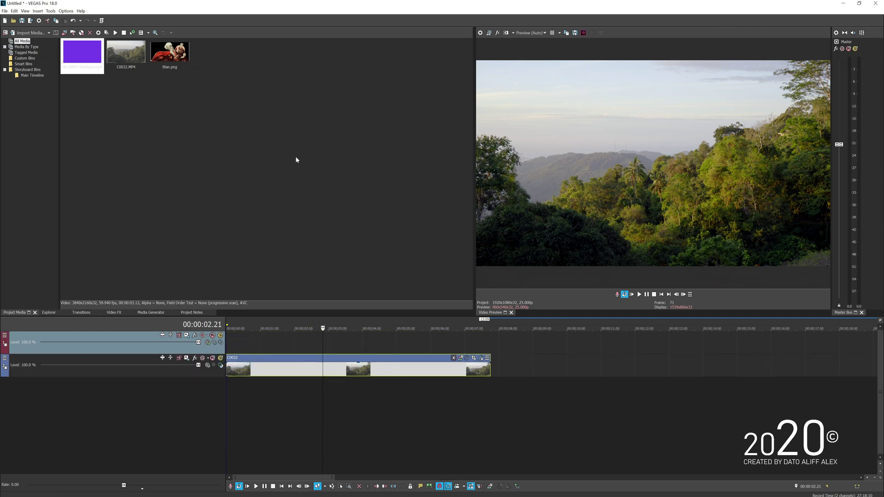
drag(183, 57, 308, 355)
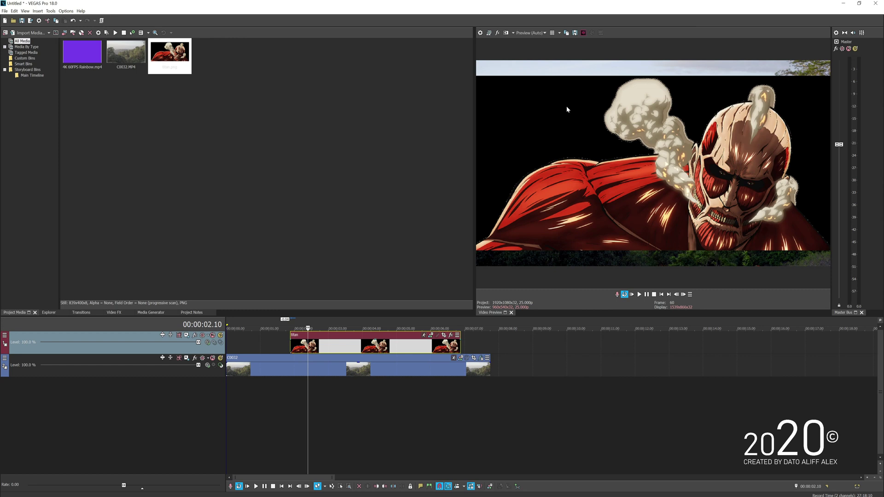
Set the alpha channel of the titan image to Straight (unmatted) in its media properties.
right_click(316, 346)
click(336, 341)
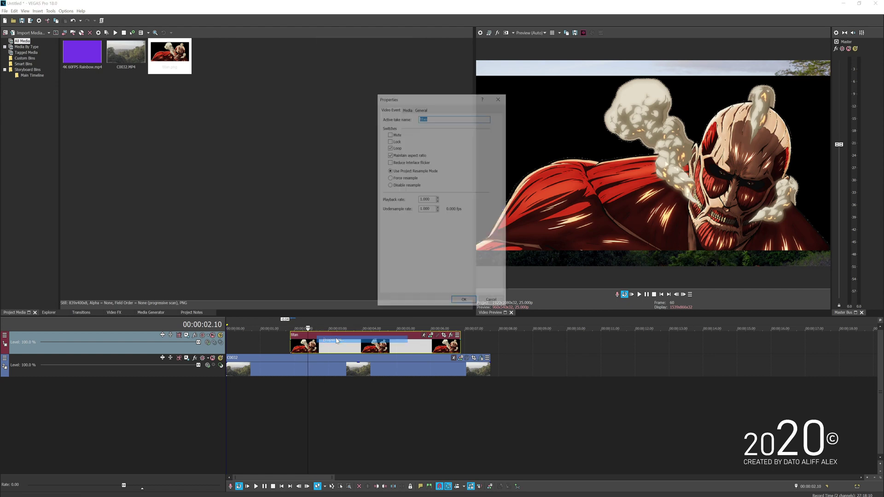
click(407, 108)
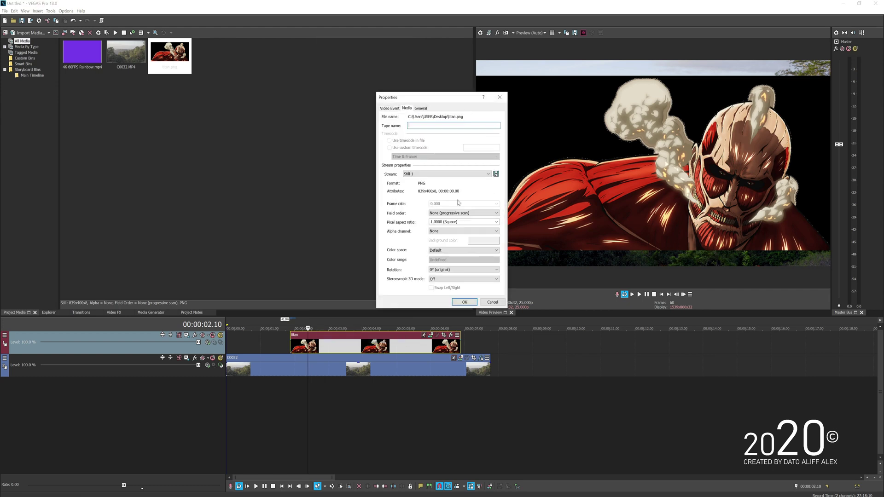
click(452, 233)
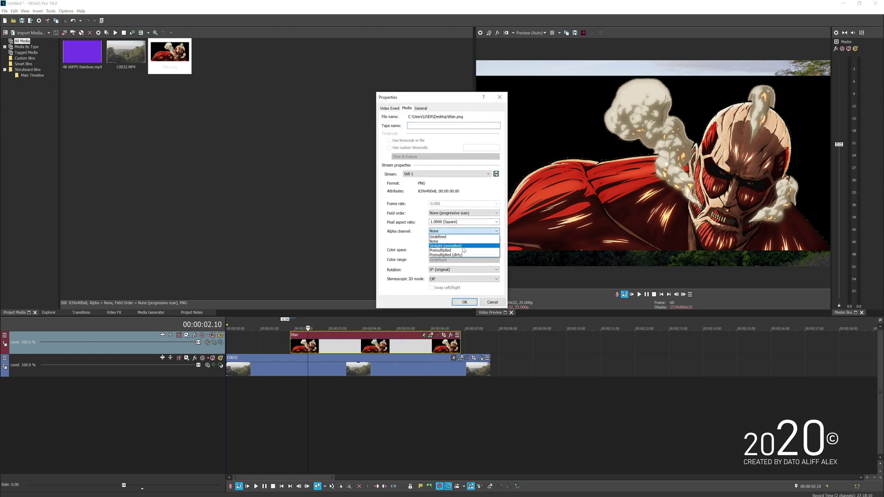
click(464, 246)
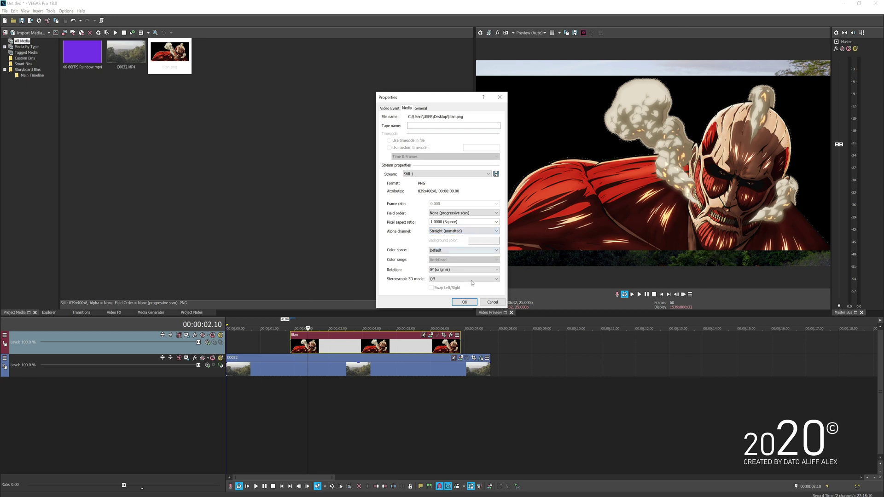
click(465, 303)
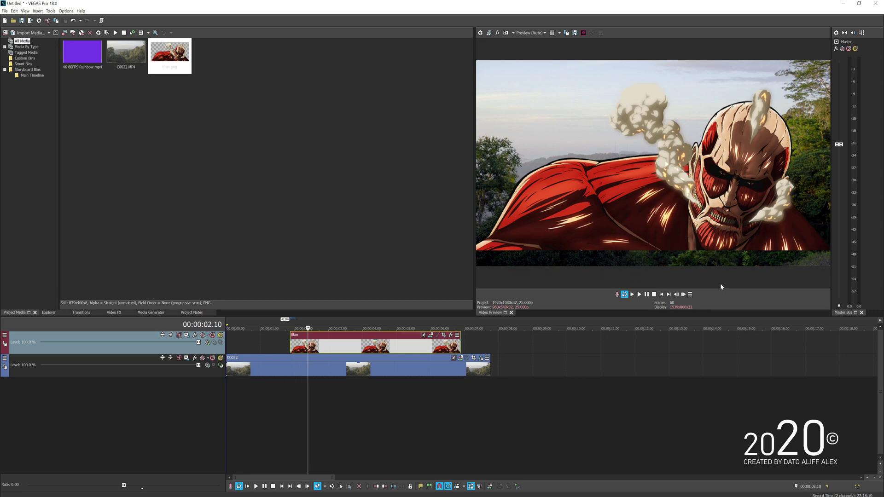
View the mask option in the titan event's Pan/Crop settings and close them.
click(444, 336)
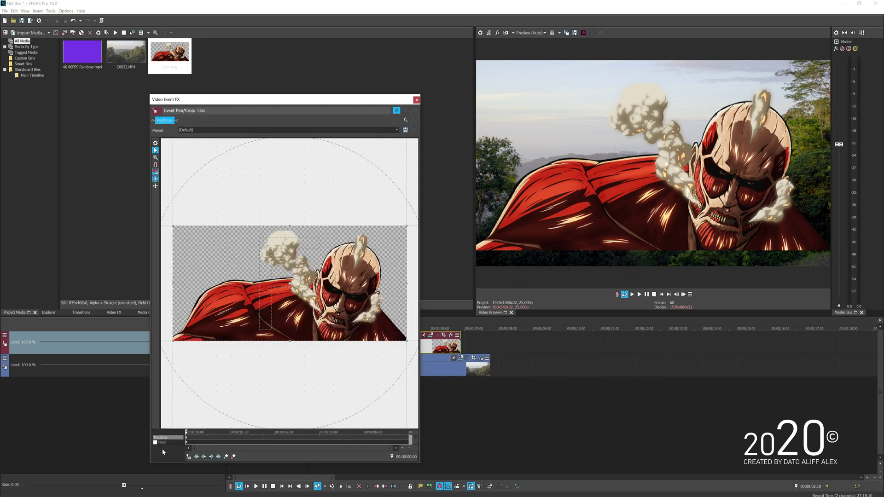
click(169, 442)
click(417, 100)
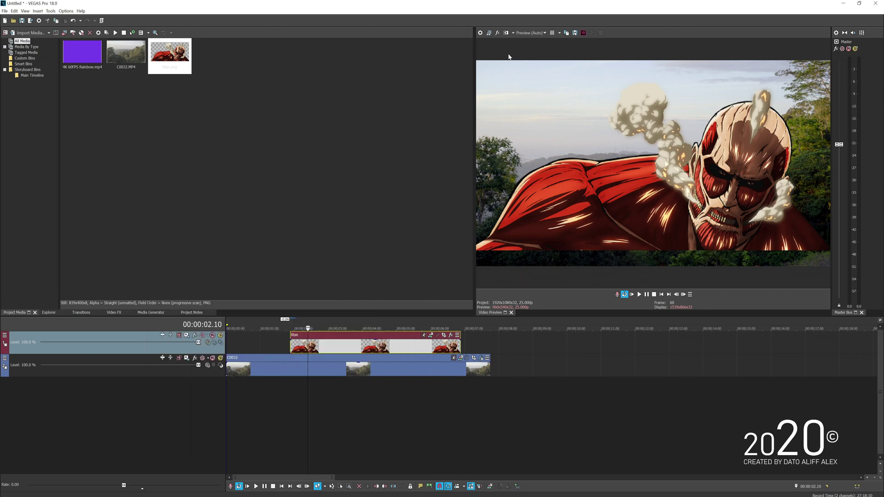
Apply the default Picture In Picture effect to the titan event, scaling it to about 0.54 and placing it over the hills.
click(115, 313)
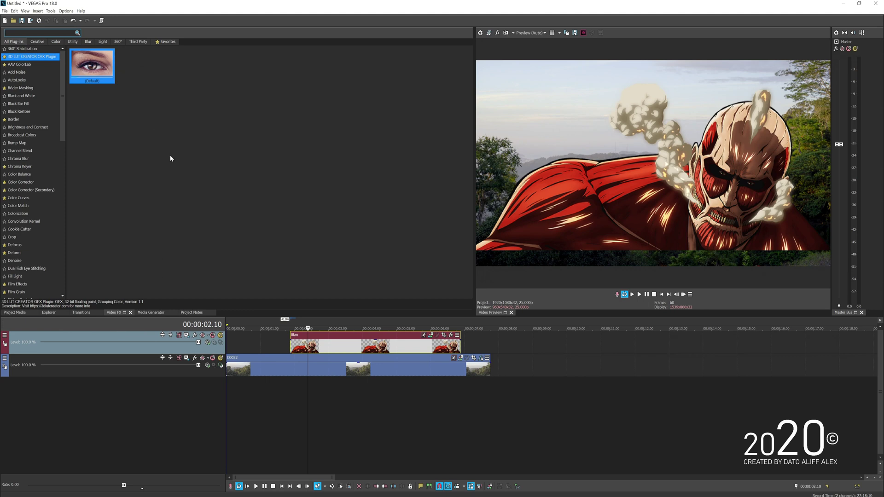
click(166, 42)
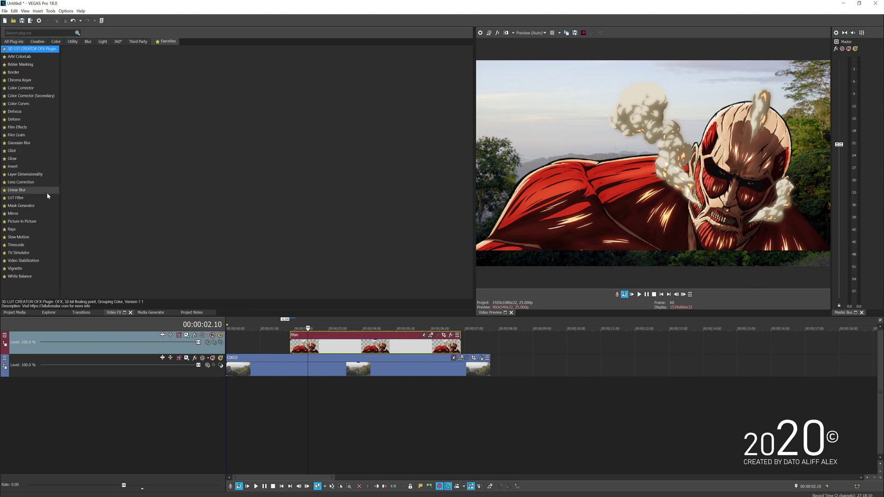
click(41, 221)
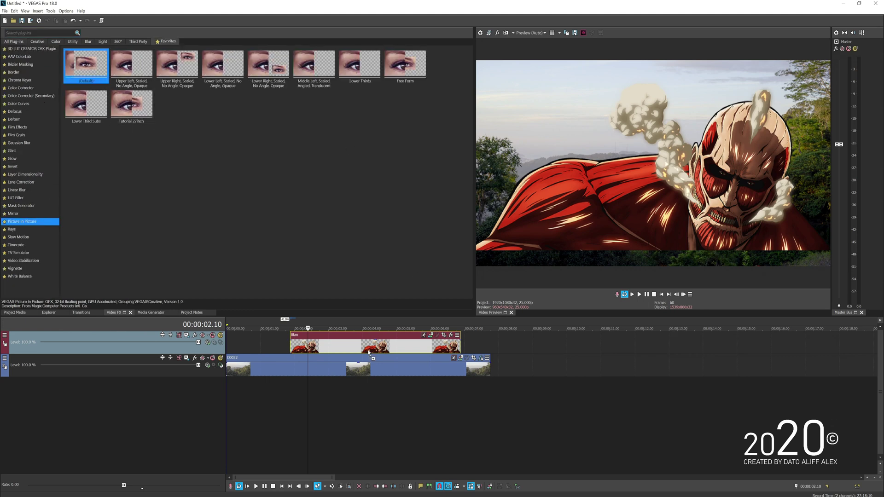
drag(308, 342, 308, 342)
drag(668, 193, 601, 163)
drag(684, 84, 693, 86)
drag(674, 129, 684, 124)
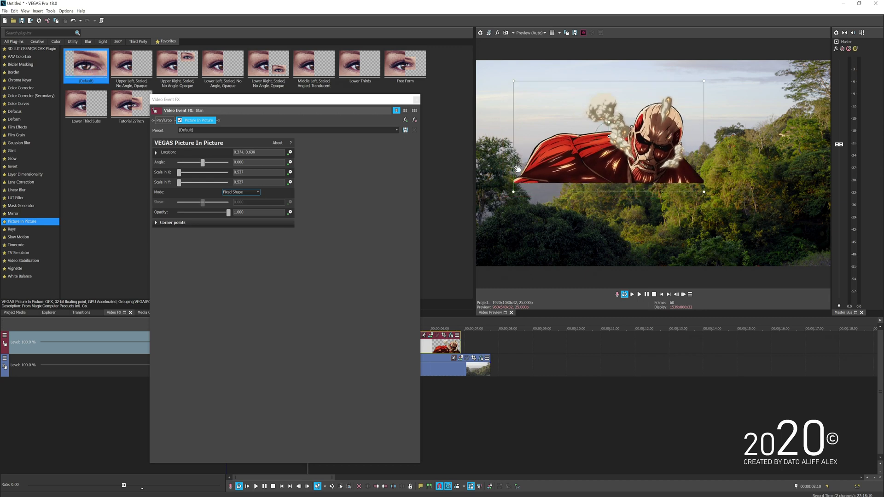
click(417, 100)
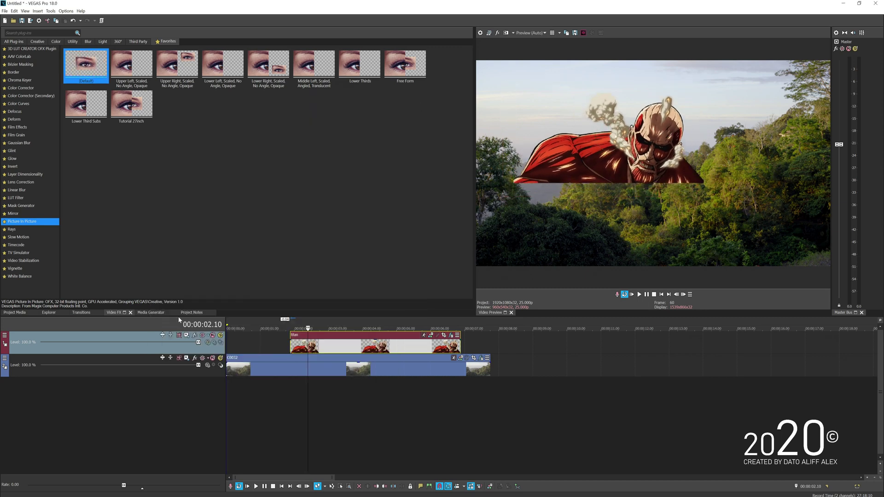
Mute the titan track and move the playhead to 00:00:03.11.
click(214, 335)
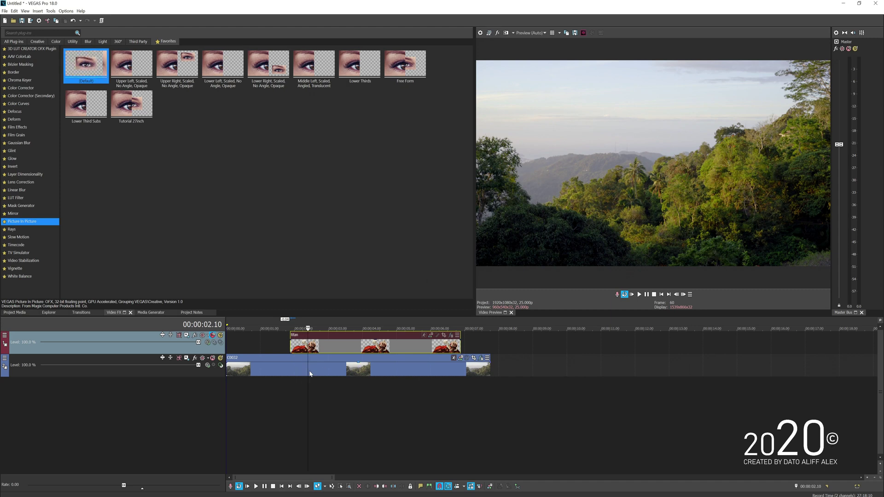
drag(308, 374, 343, 372)
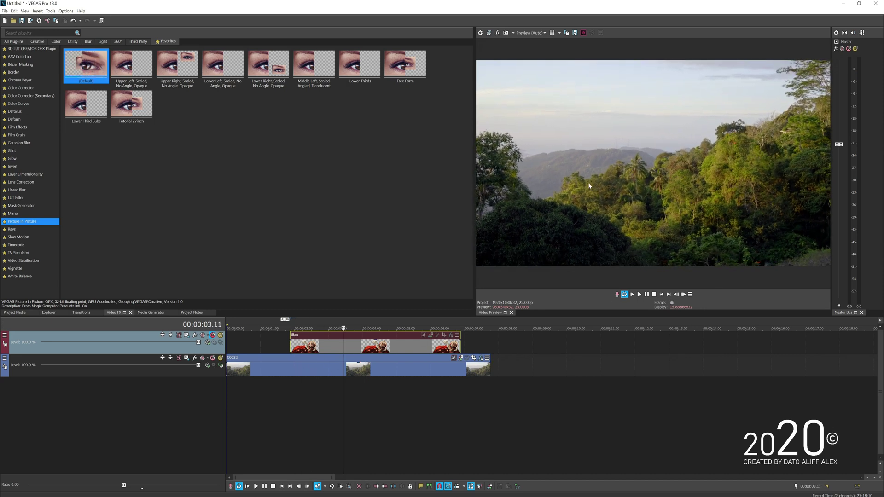
click(213, 335)
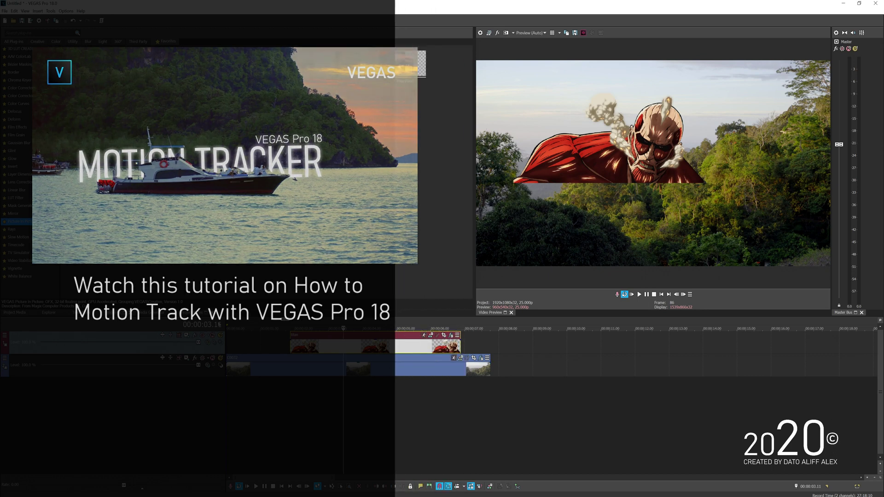
click(212, 336)
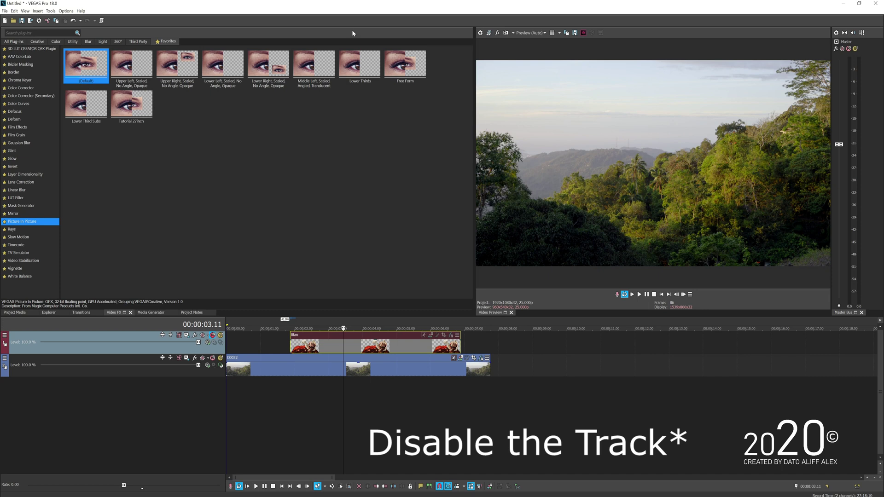
Apply the default Bézier Masking effect to the C0032 landscape clip and enable its Mask FX option.
click(38, 65)
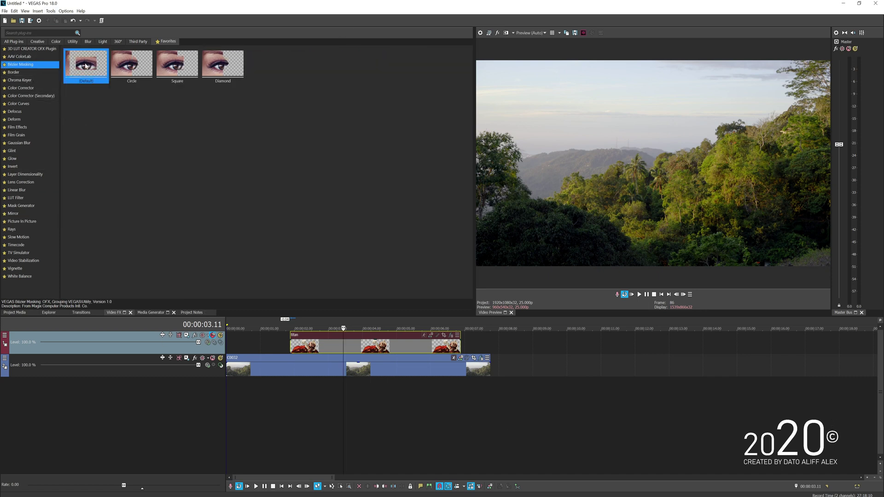
drag(336, 368, 341, 369)
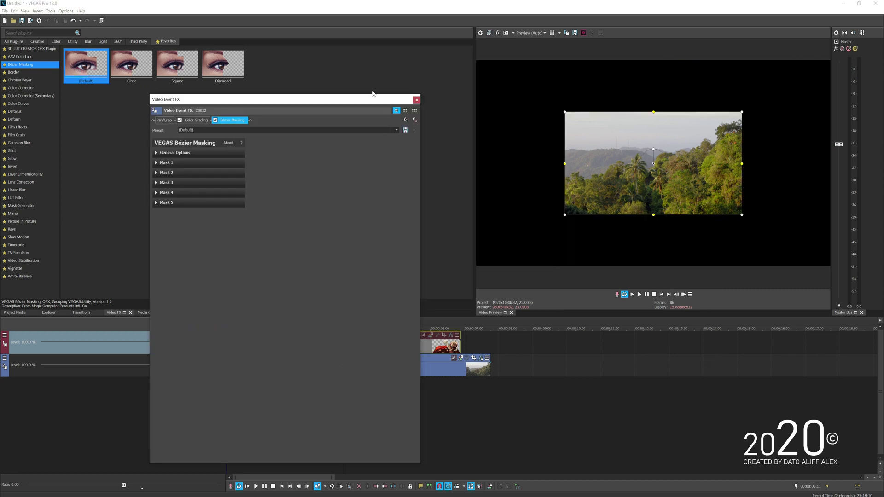
click(156, 153)
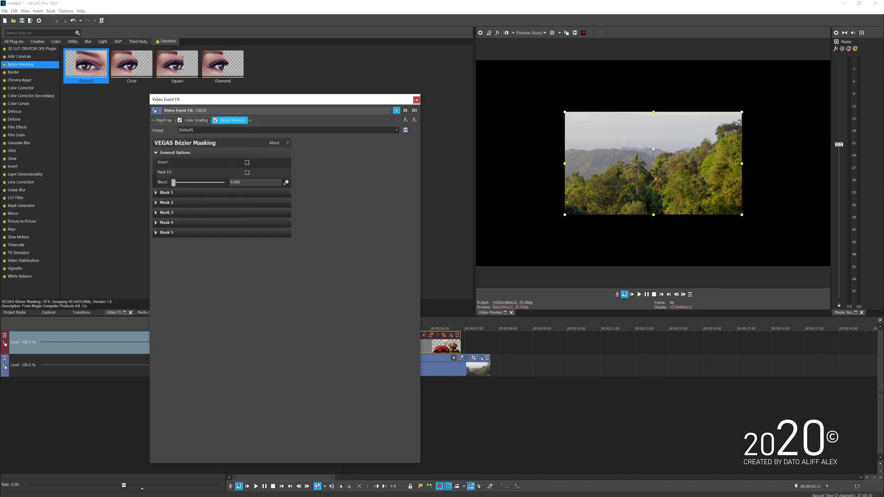
click(247, 172)
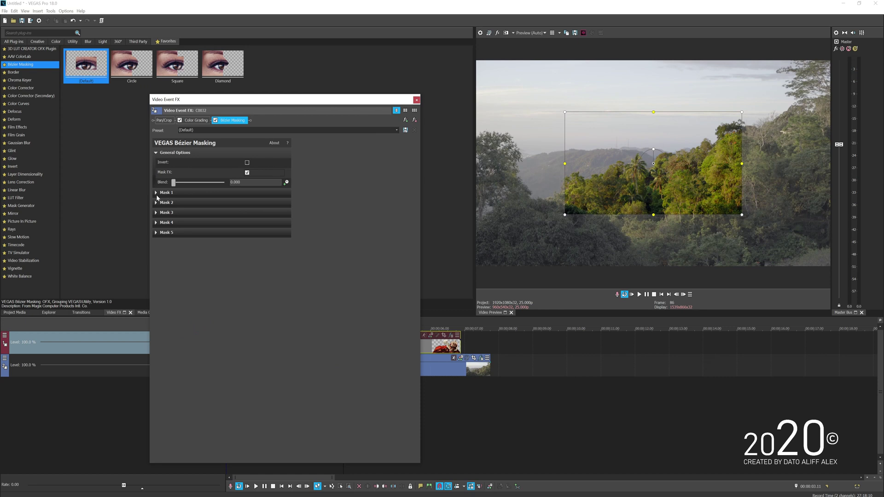
Set Mask 1 to the Curve type with edit mode on and the Add tool, and disable Mask FX.
click(156, 192)
click(254, 212)
click(249, 231)
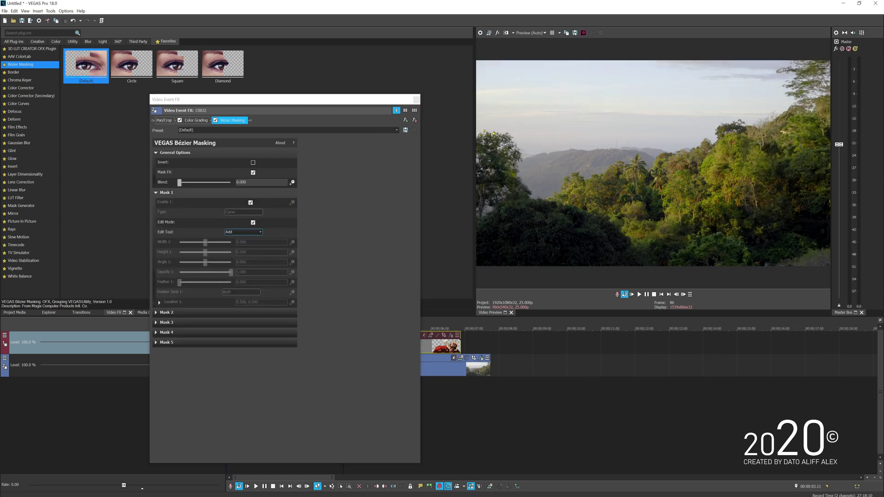
click(253, 173)
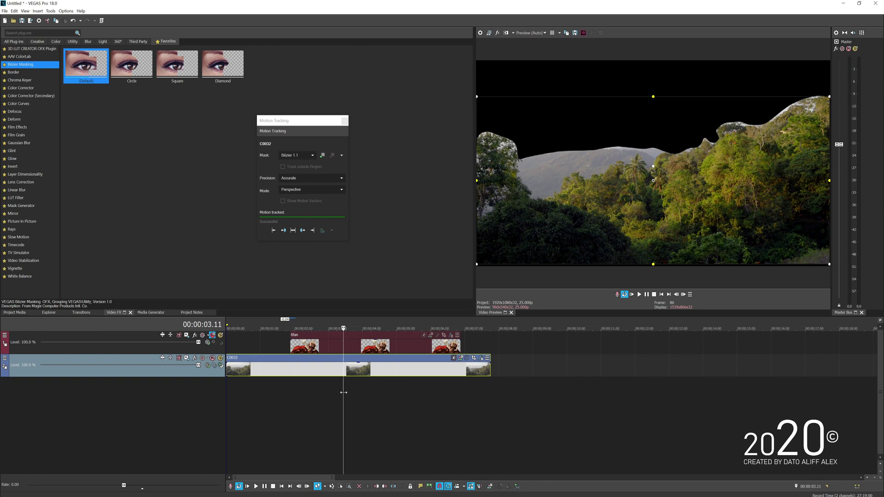
Check the tracked mask along the clip, close Motion Tracking and name the masked landscape track Foreground.
drag(343, 393, 367, 400)
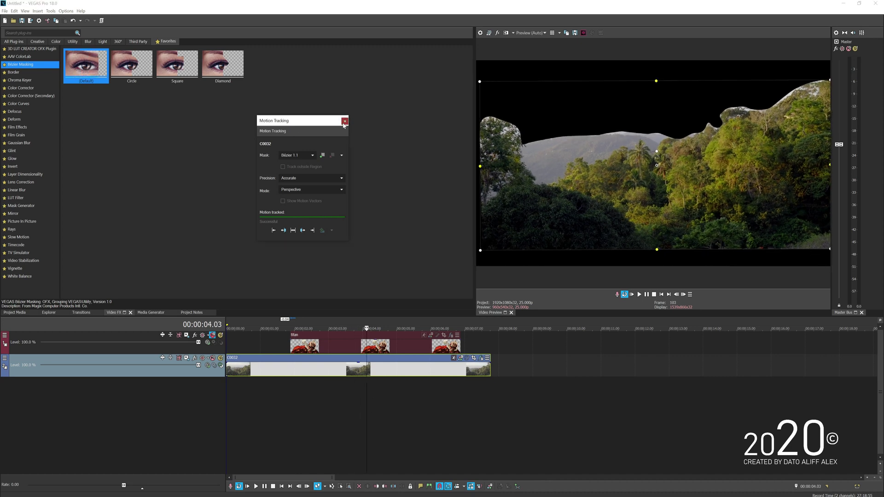
click(345, 122)
double_click(49, 358)
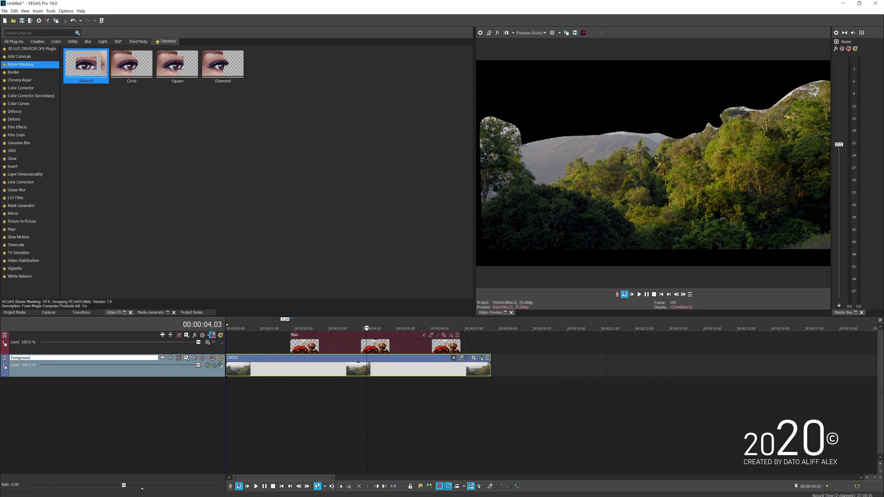
key(Return)
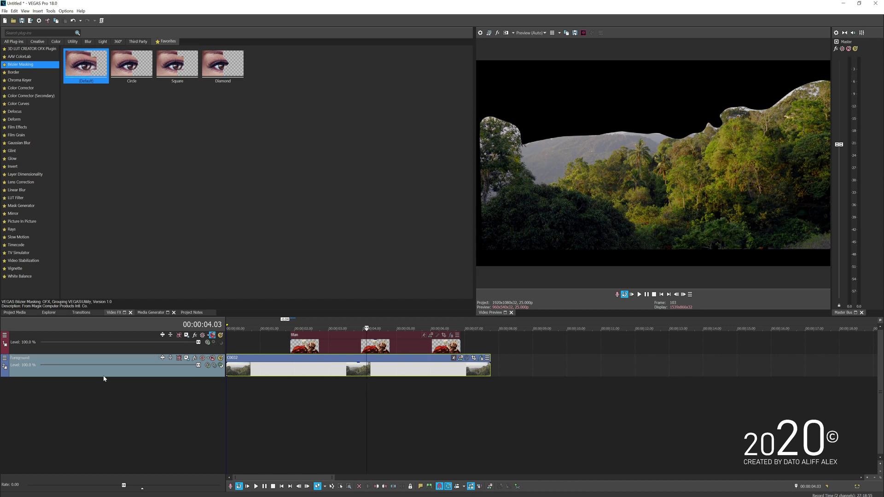
Duplicate the Foreground track and rename the copy Background.
right_click(105, 375)
click(174, 398)
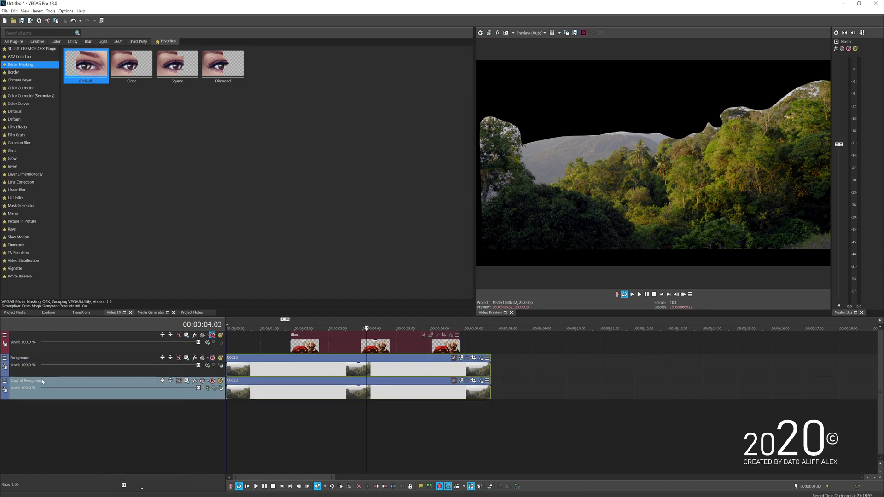
double_click(42, 381)
text(Background)
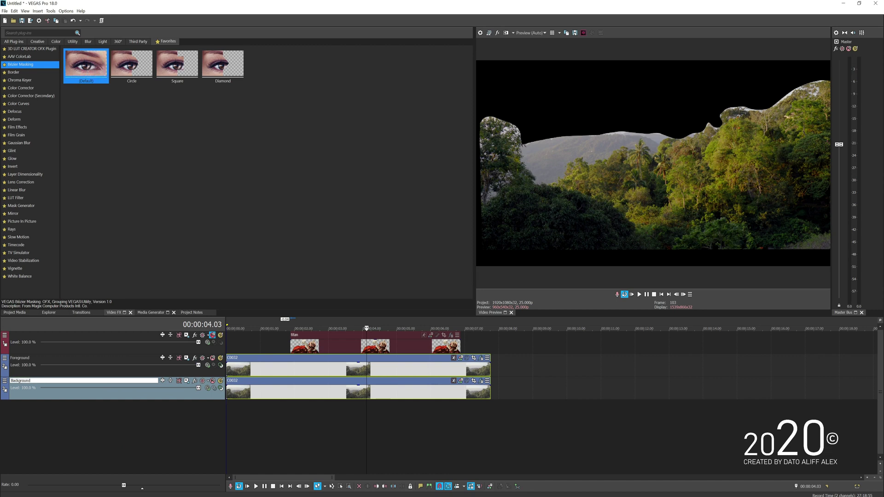
key(Return)
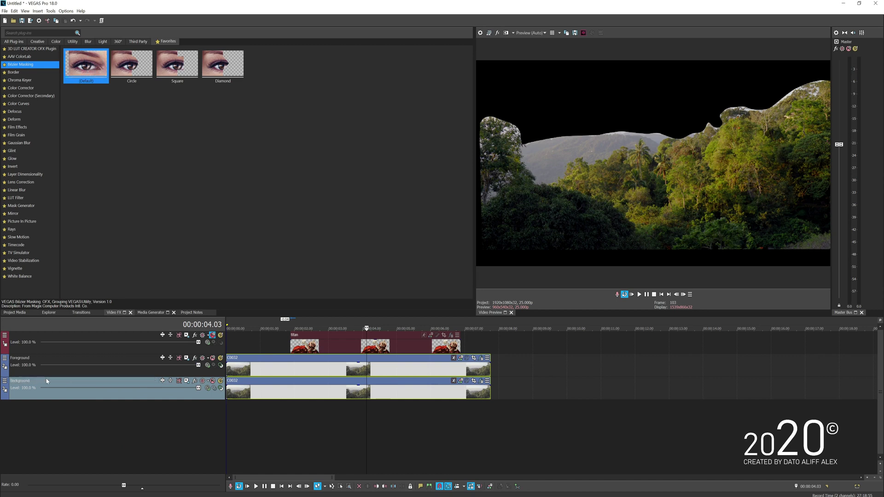
Remove the Bézier Masking effect from the Background track's clip, keeping its Color Grading effect.
click(365, 392)
click(481, 383)
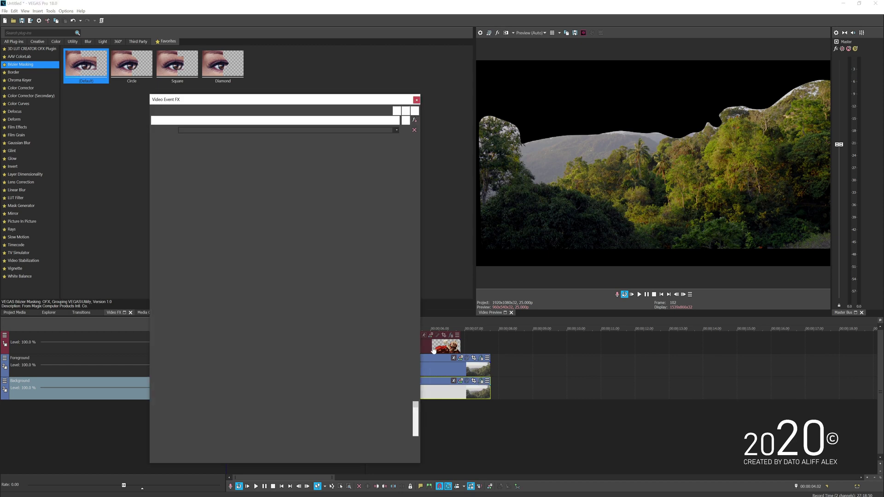
click(414, 120)
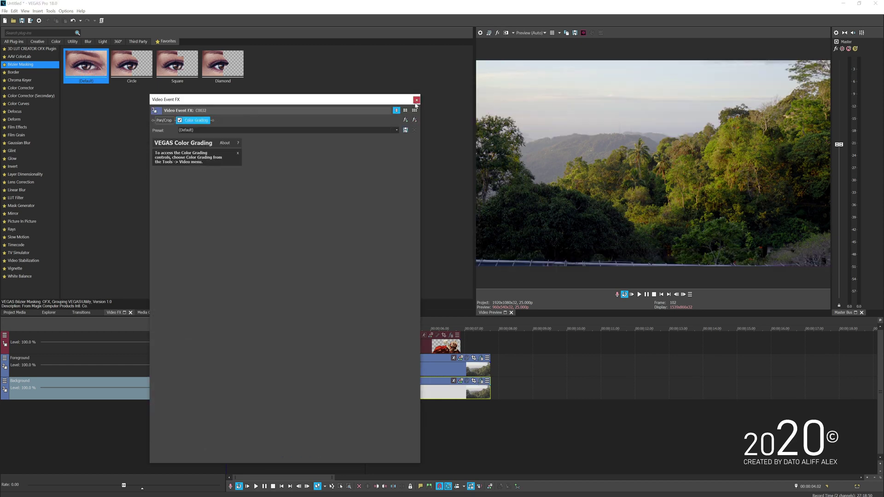
click(417, 100)
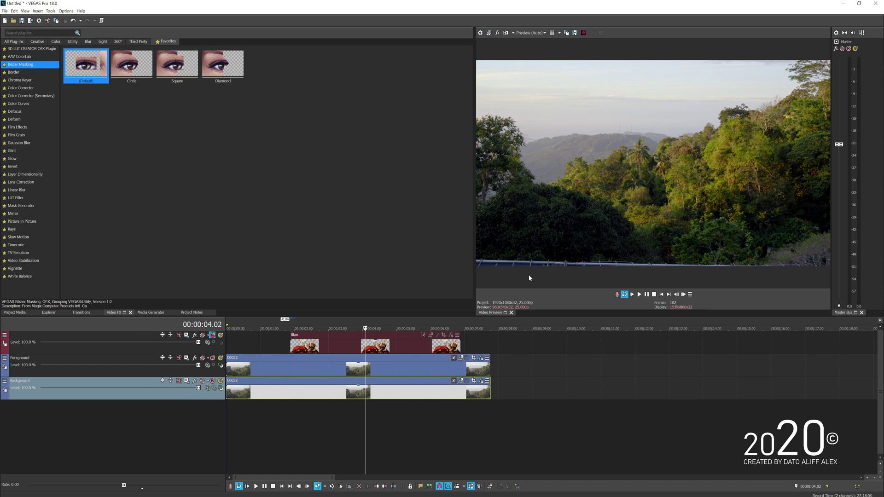
Move the Foreground track above the titan track and unmute the titan track.
click(189, 375)
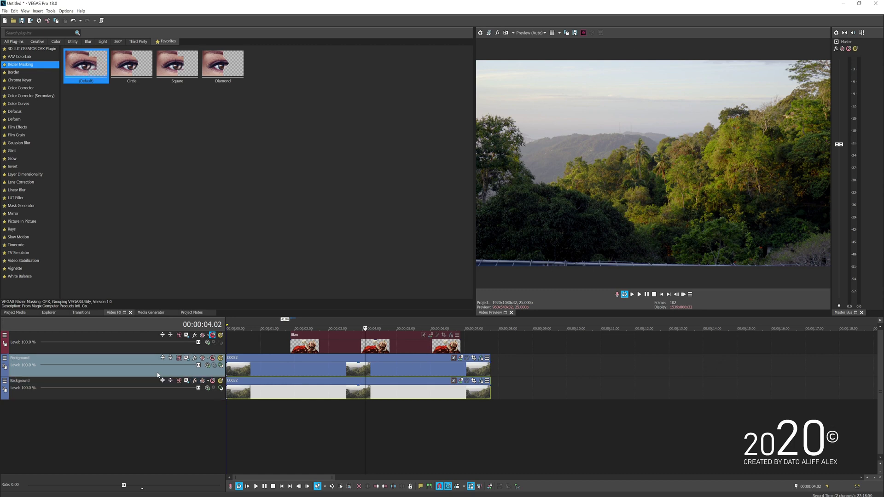
drag(157, 375, 208, 354)
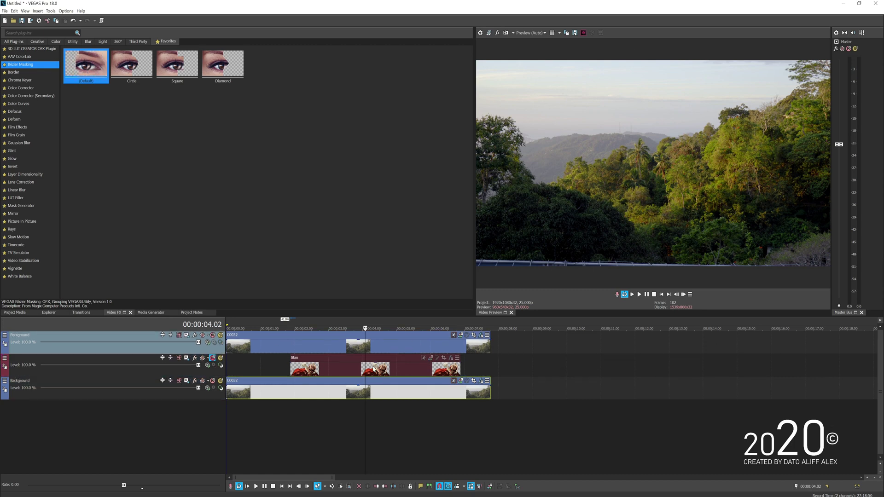
click(344, 372)
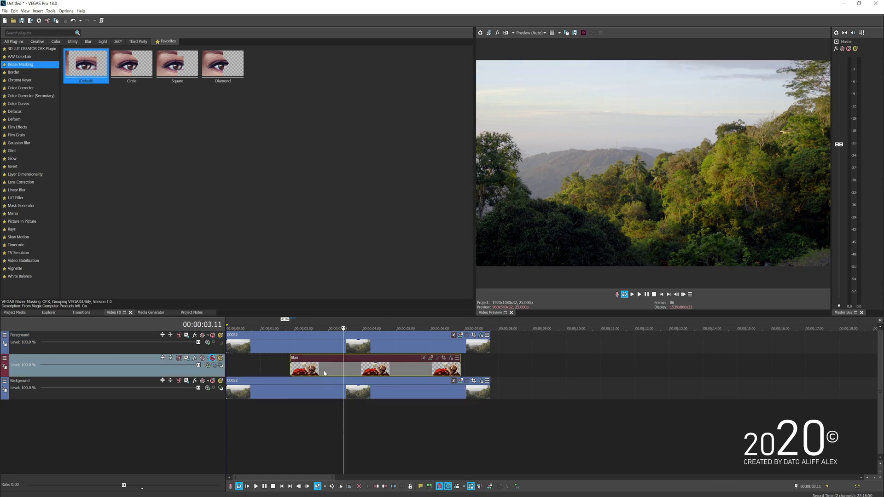
click(213, 360)
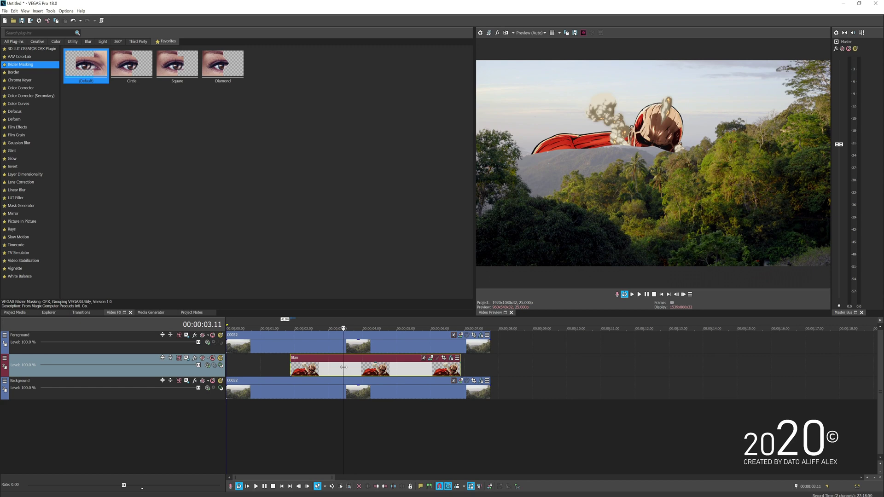
At 00:00:02.11, raise the titan above the distant hill to Picture In Picture location 0.378, 0.716 and close the effects window.
click(336, 368)
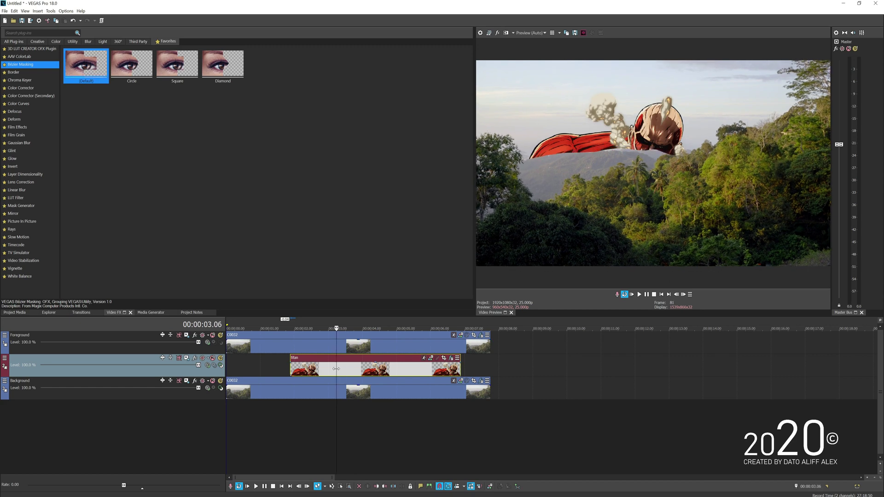
drag(338, 369, 310, 369)
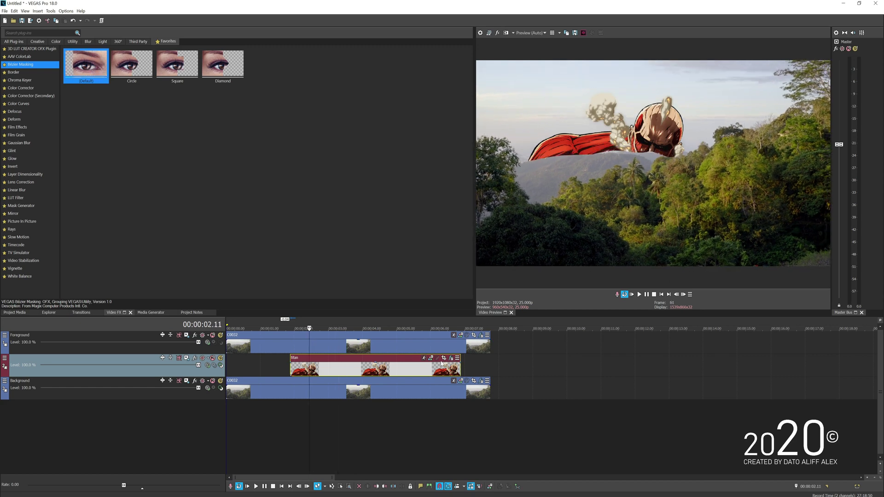
click(450, 359)
mouse_move(643, 158)
mouse_down()
mouse_move(650, 137)
mouse_move(640, 144)
mouse_up()
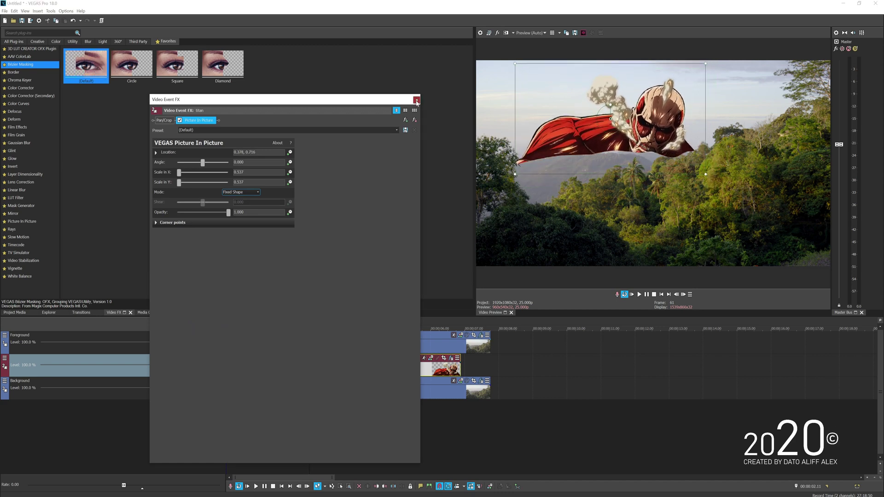
click(416, 100)
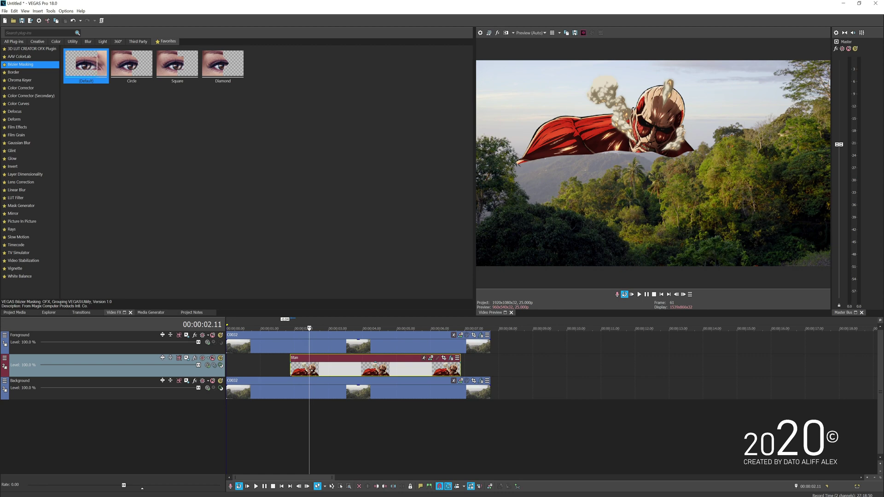
Place a marker at 00:00:02.10, start the titan clip there and extend its end to match the landscape clips.
key(space)
key(Left)
key(Left)
key(m)
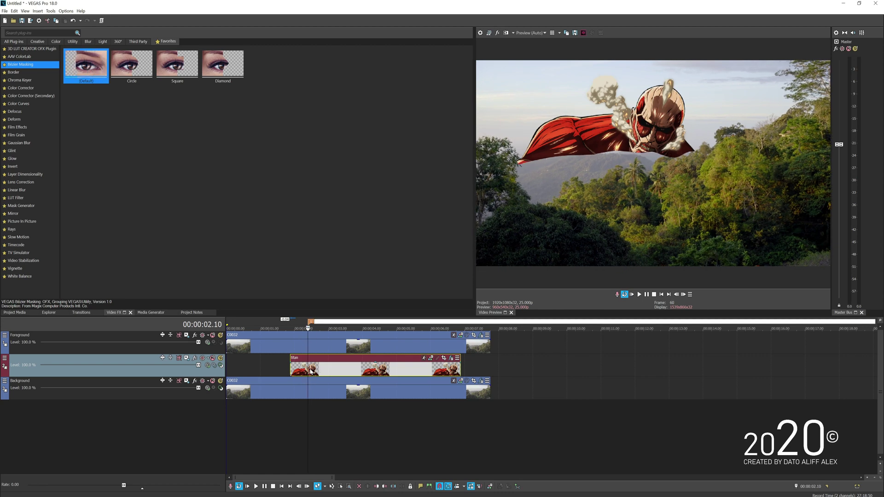
drag(316, 374, 334, 374)
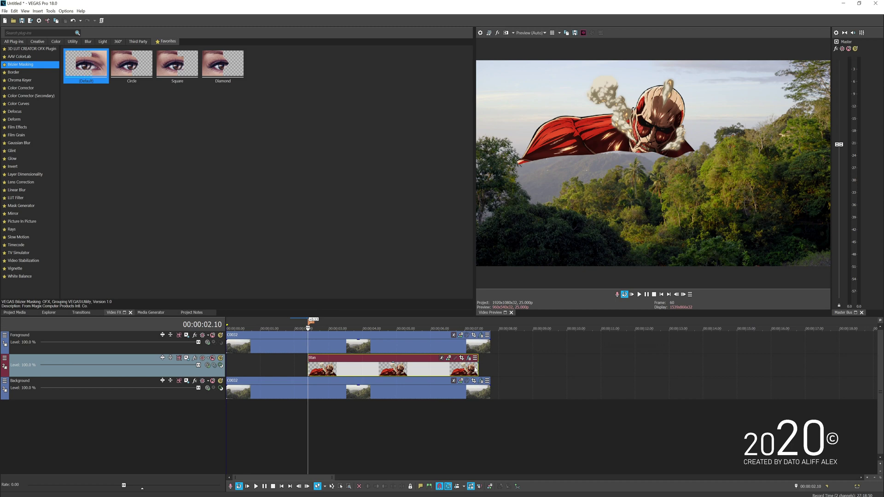
drag(478, 370, 491, 370)
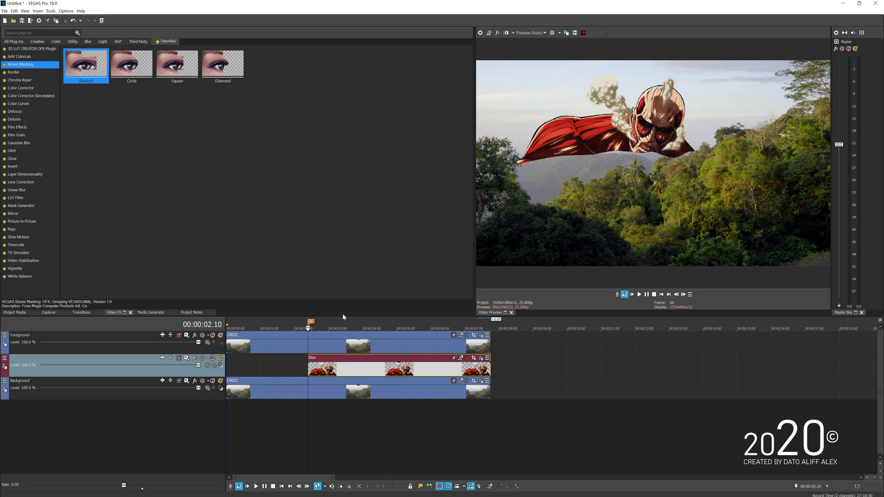
Mute the titan track and open Motion Tracking for the Foreground clip with Region 1 as the mask.
scroll(319, 354, up, 2)
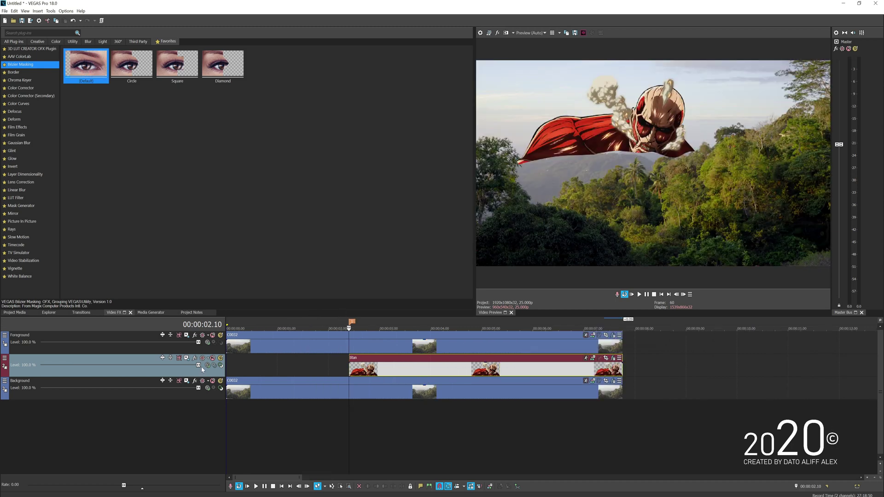
click(212, 358)
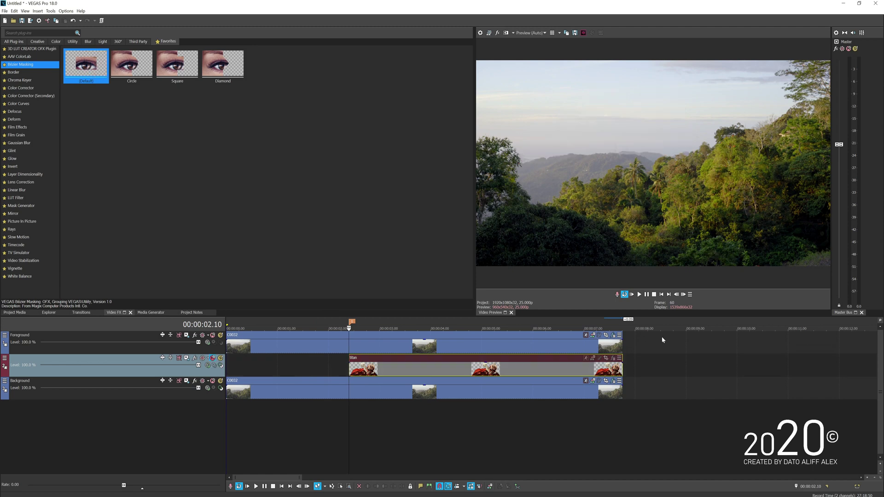
click(585, 336)
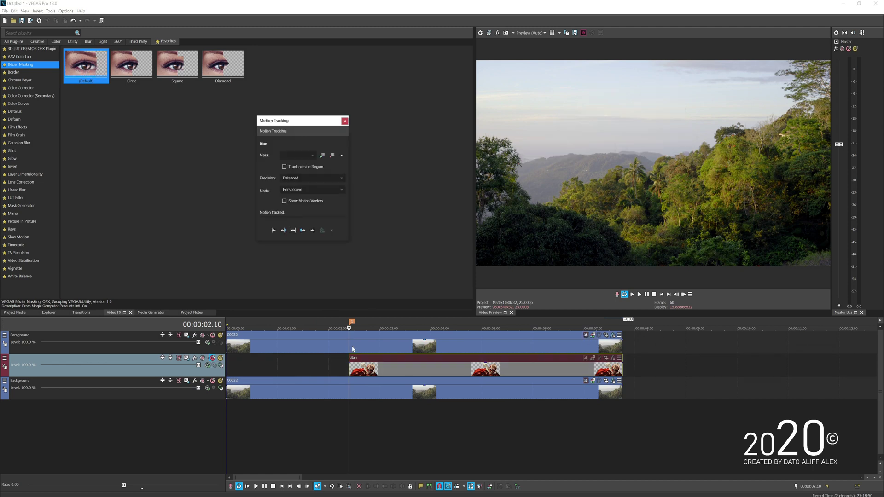
click(349, 346)
click(317, 160)
click(310, 159)
click(307, 174)
Reshape Region 1 to a small four-sided area on the distant hill and track it along the clip in Rotation & Location mode.
drag(636, 173, 544, 160)
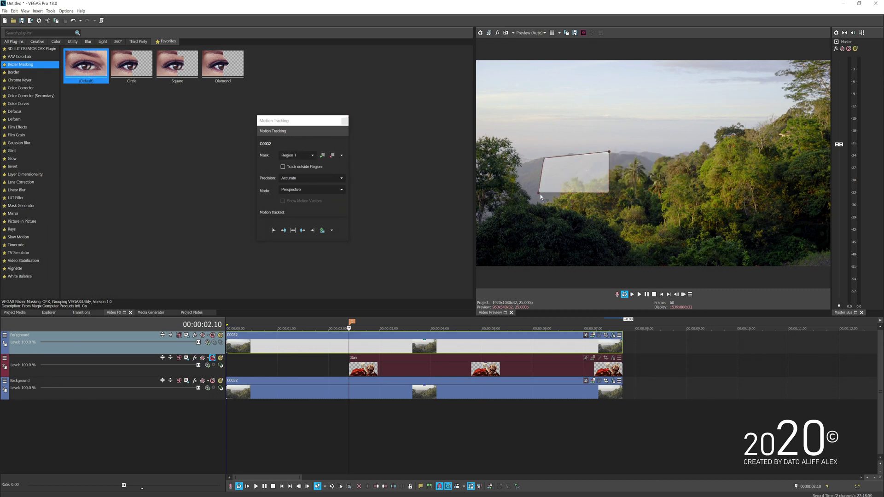
drag(539, 194, 542, 187)
drag(606, 154, 590, 159)
drag(607, 194, 542, 177)
click(329, 190)
click(299, 212)
click(312, 231)
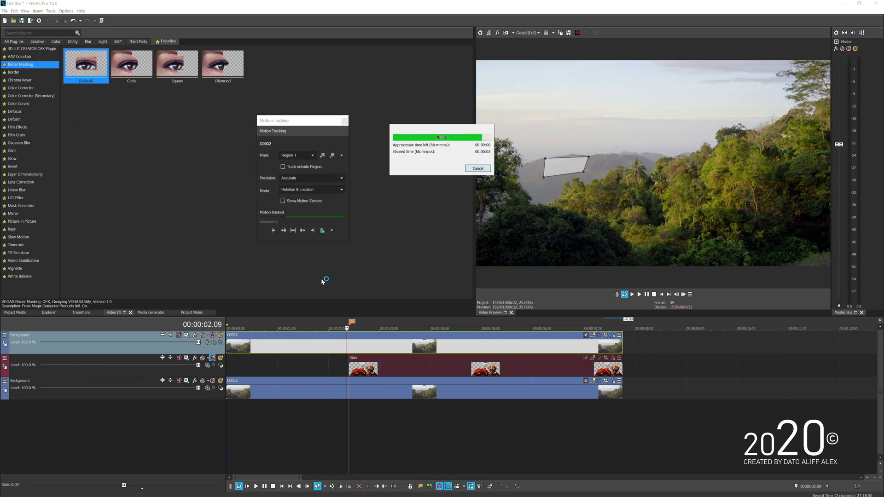
Return to the marker and copy the tracked motion data to the titan clip's VEGAS Picture In Picture effect.
mouse_move(424, 344)
mouse_down()
mouse_move(454, 349)
mouse_move(313, 354)
mouse_move(349, 355)
mouse_up()
click(348, 355)
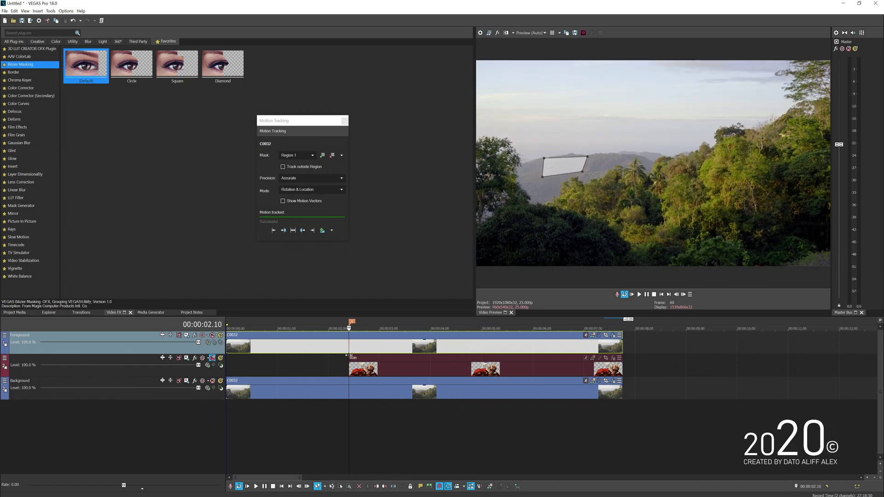
click(322, 230)
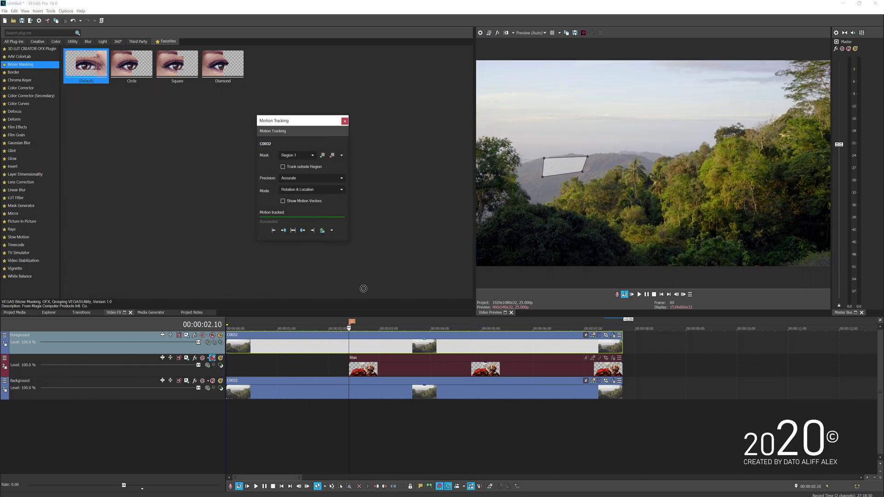
click(361, 368)
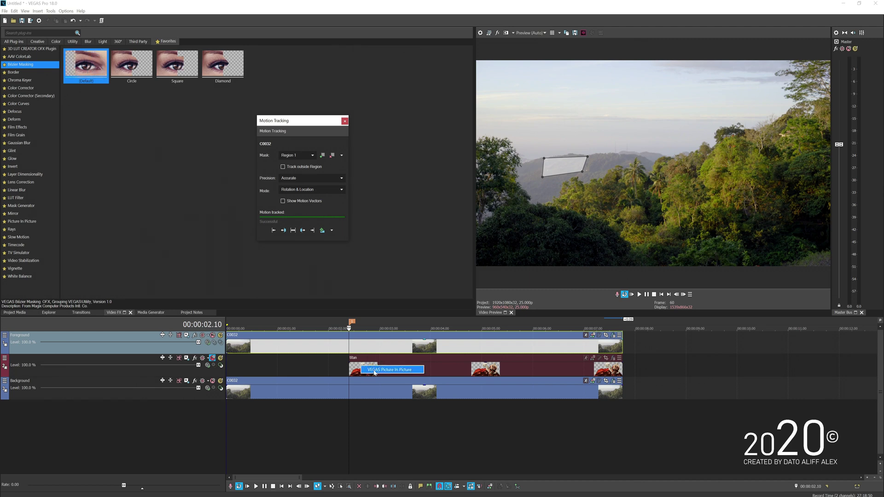
click(376, 371)
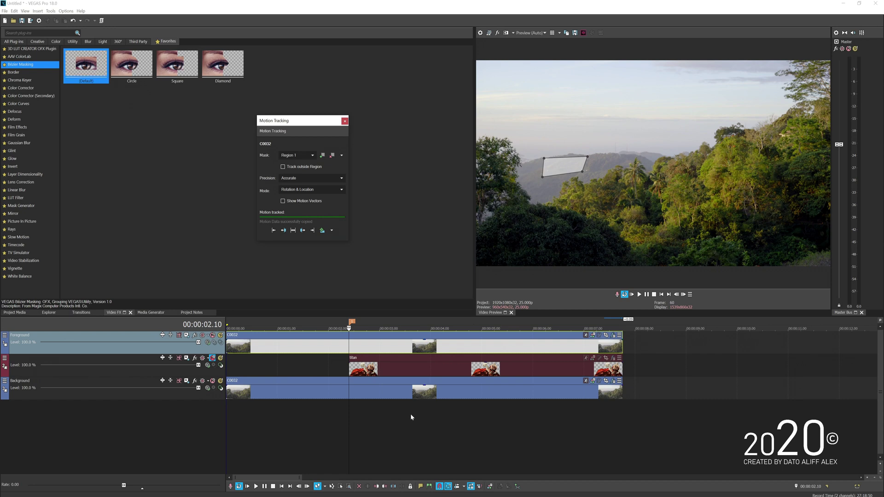
Unmute the titan track, check that the titan follows the landscape in playback, and close Motion Tracking.
click(212, 359)
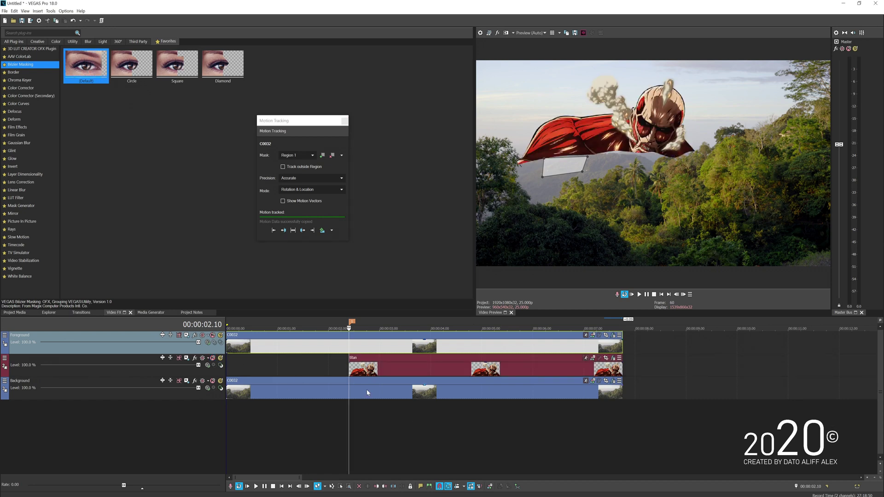
key(space)
drag(449, 427, 405, 428)
click(344, 120)
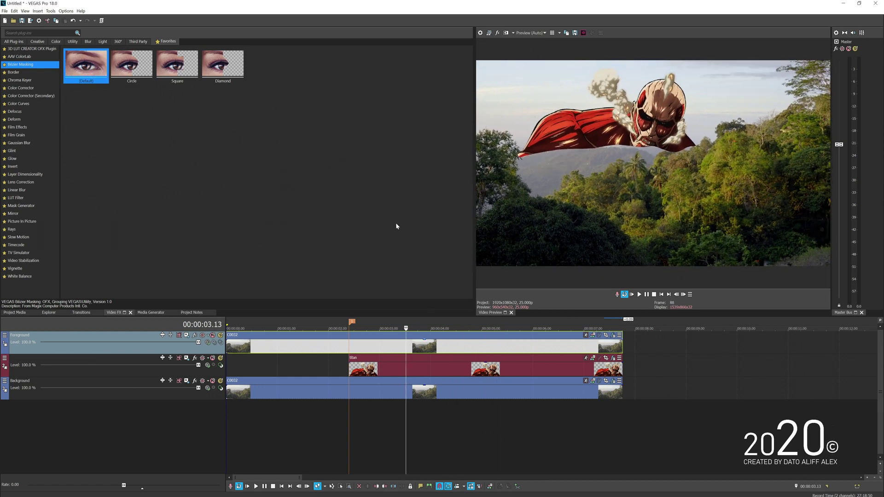
Soften the Foreground clip's Bézier Mask 1 with Feather 0.670 and Feather Style In, judging it at the marker.
click(349, 346)
click(613, 335)
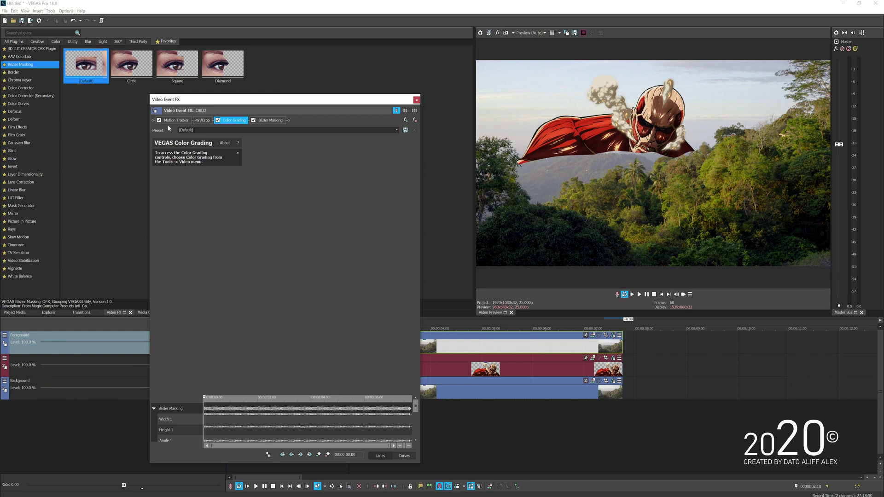
click(275, 121)
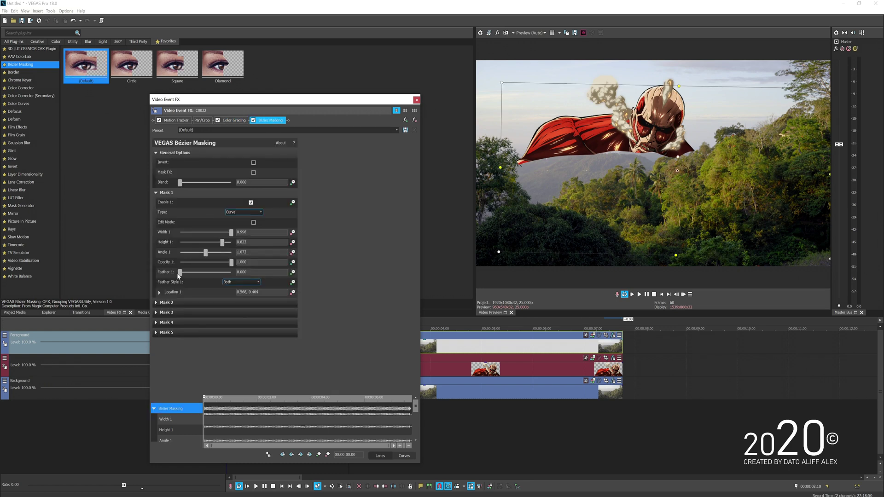
drag(181, 275, 183, 275)
click(239, 281)
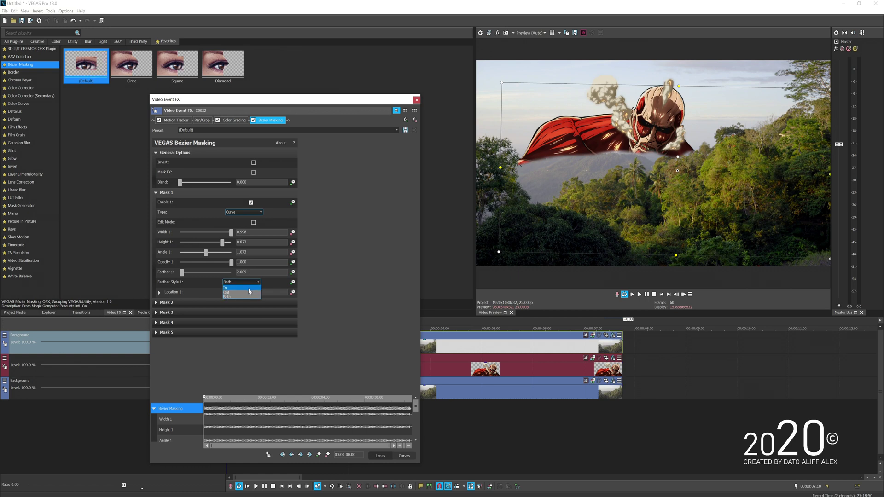
click(249, 291)
drag(184, 272, 182, 274)
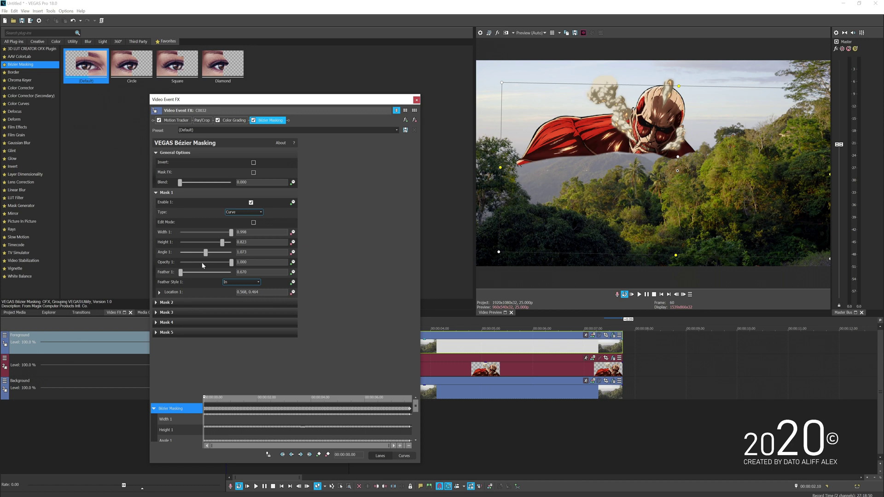
click(417, 99)
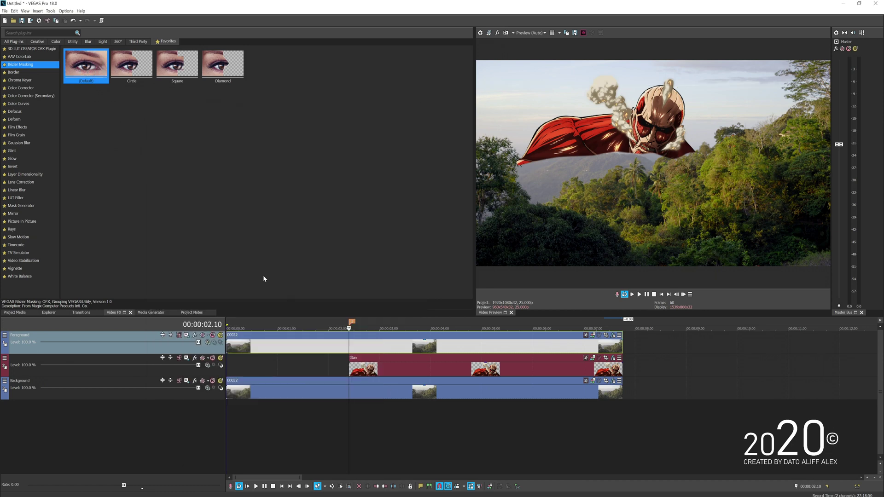
Insert a video track above the Foreground track and name it Adjustment Layer.
right_click(218, 353)
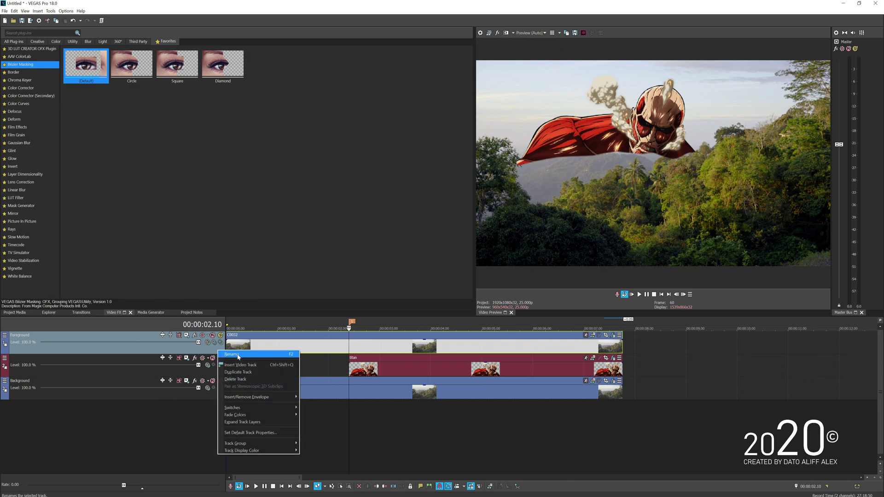
click(240, 364)
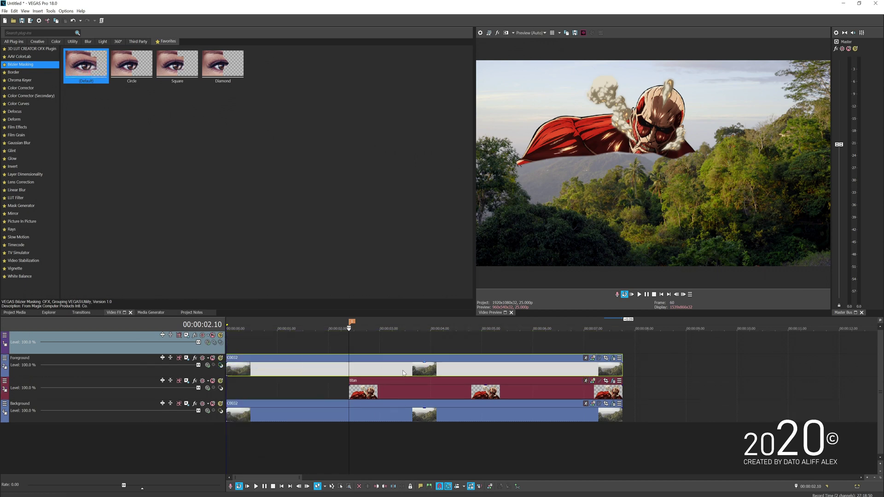
double_click(41, 335)
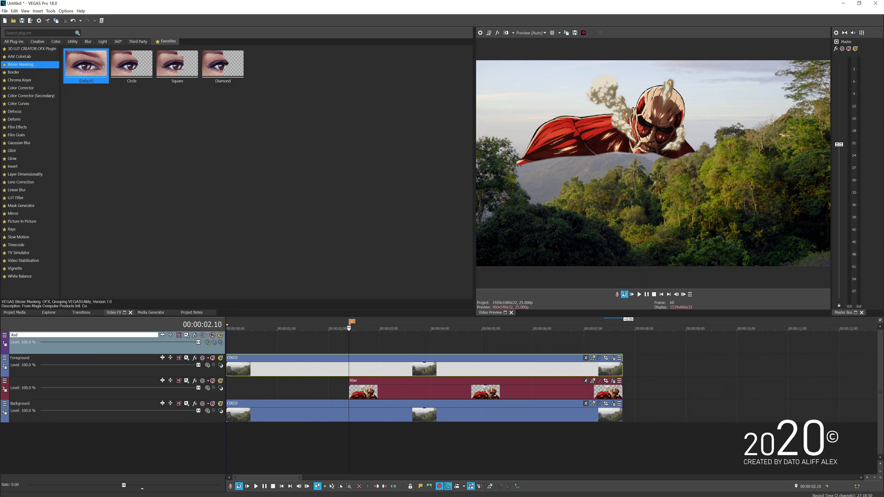
text(Adjustment Layer)
key(Return)
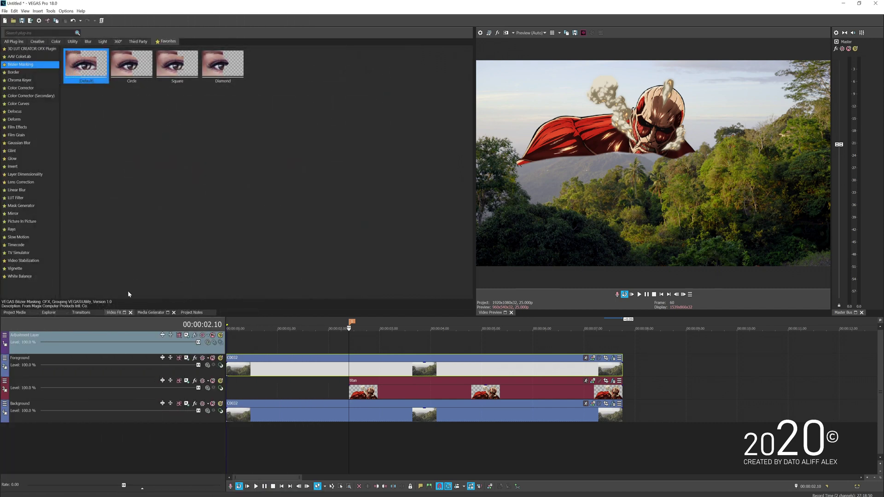
Apply the Infrared preset of Color Curves to the Adjustment Layer track and place the effect after Composite in its chain.
click(37, 103)
drag(149, 103, 194, 347)
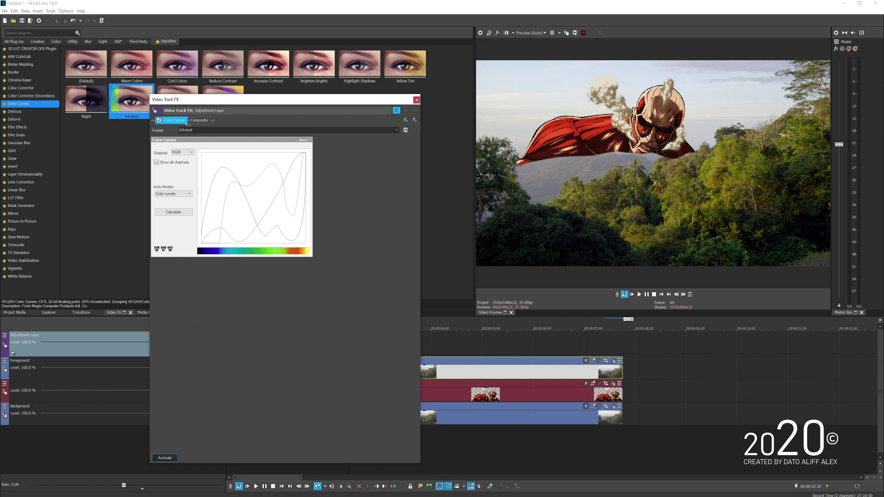
drag(220, 125, 220, 125)
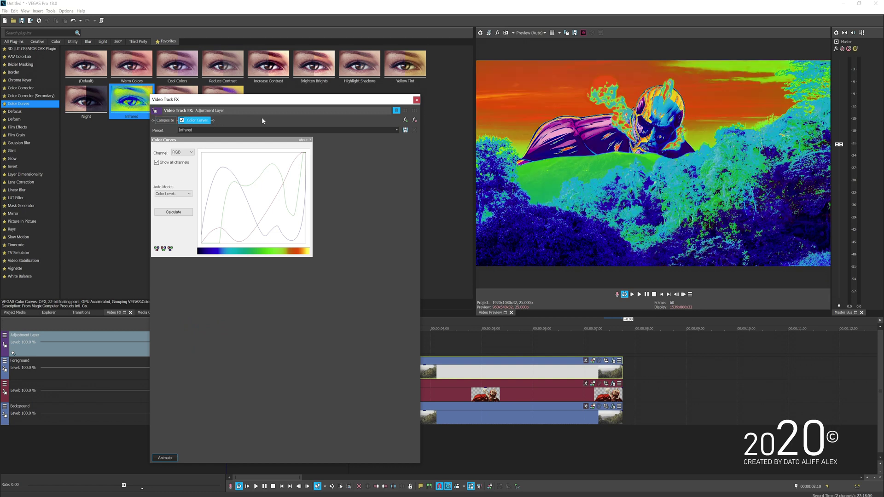
click(416, 99)
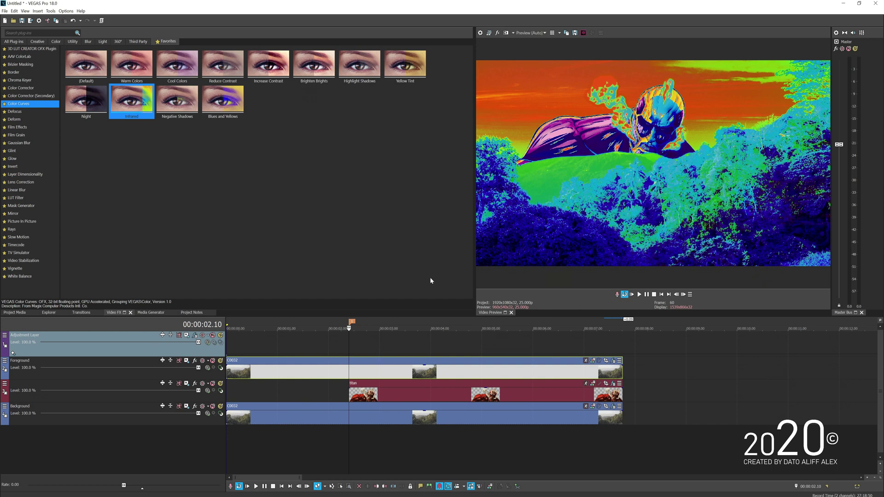
scroll(460, 378, up, 1)
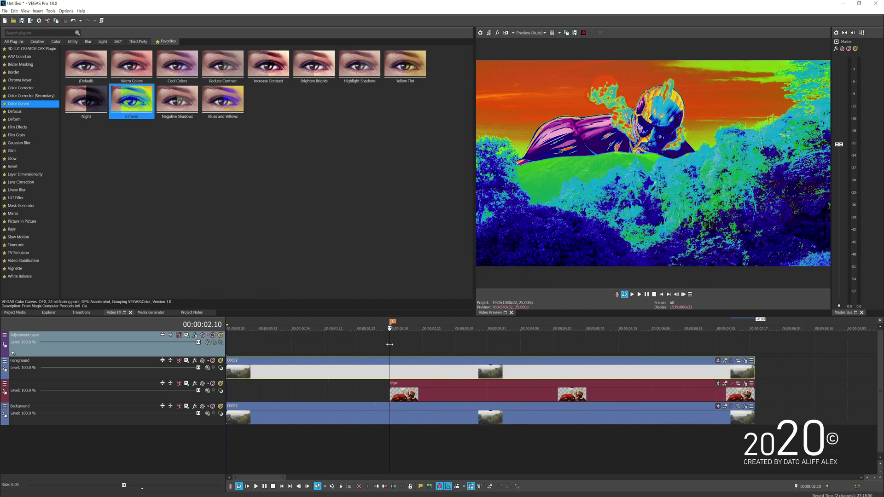
Insert a Mute envelope on the Adjustment Layer track.
mouse_move(390, 343)
mouse_down()
mouse_move(357, 349)
mouse_move(390, 343)
mouse_up()
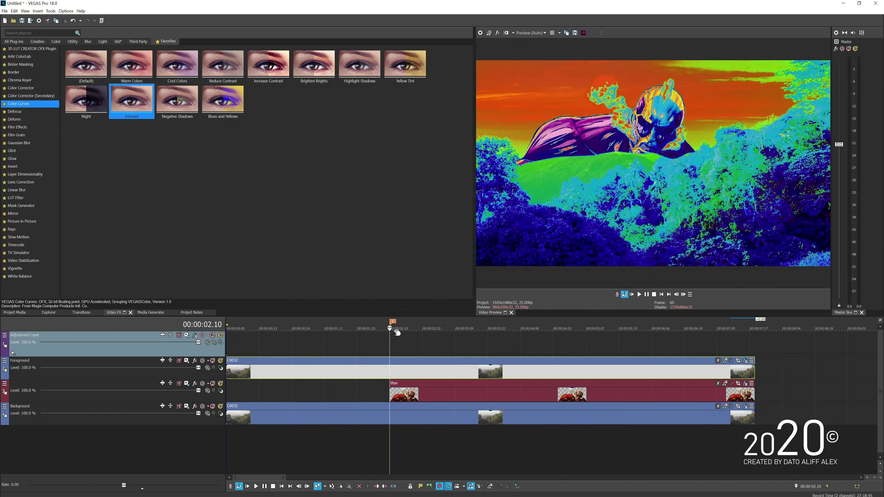
right_click(396, 343)
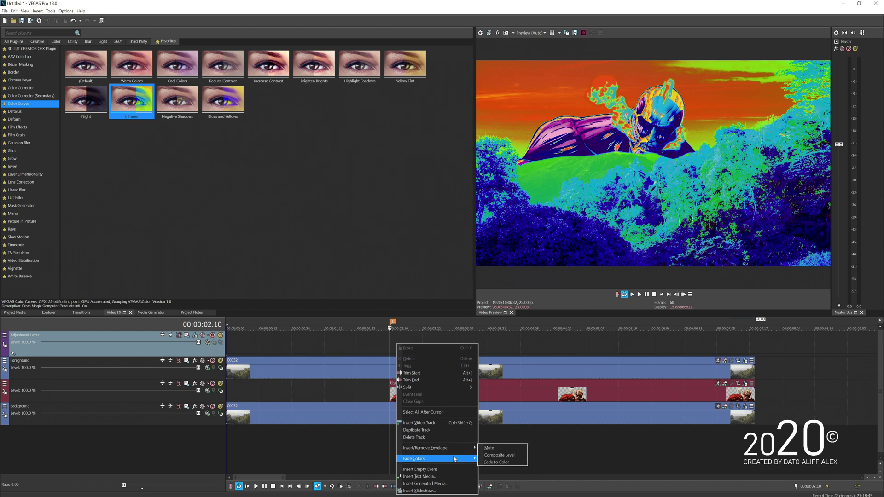
mouse_move(458, 450)
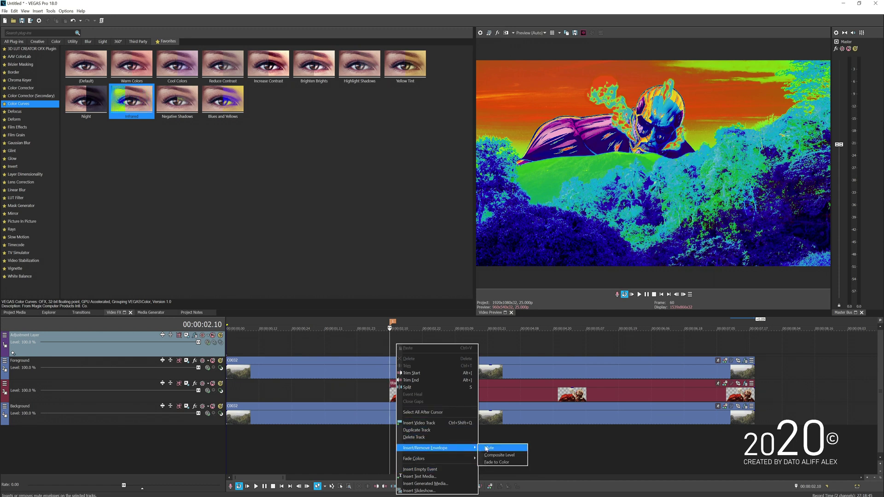
click(490, 449)
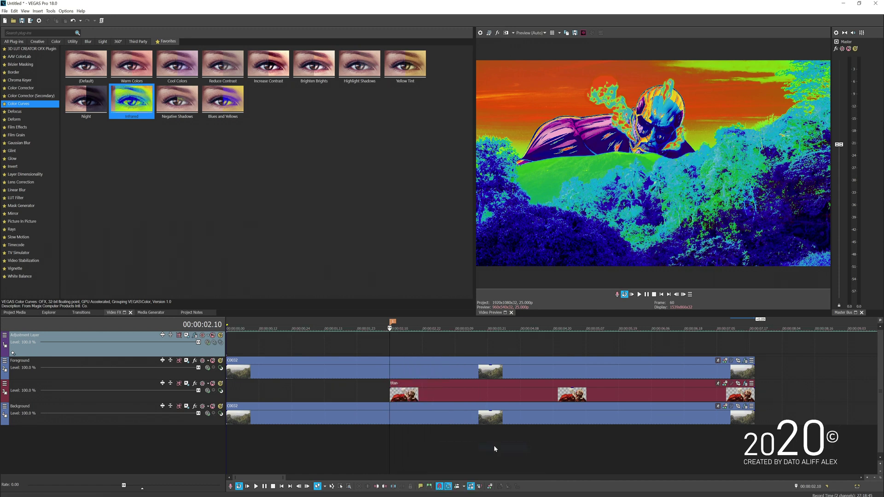
Add a Mute envelope point at the marker, mute the Adjustment Layer before it, and check the picture on both sides.
double_click(390, 333)
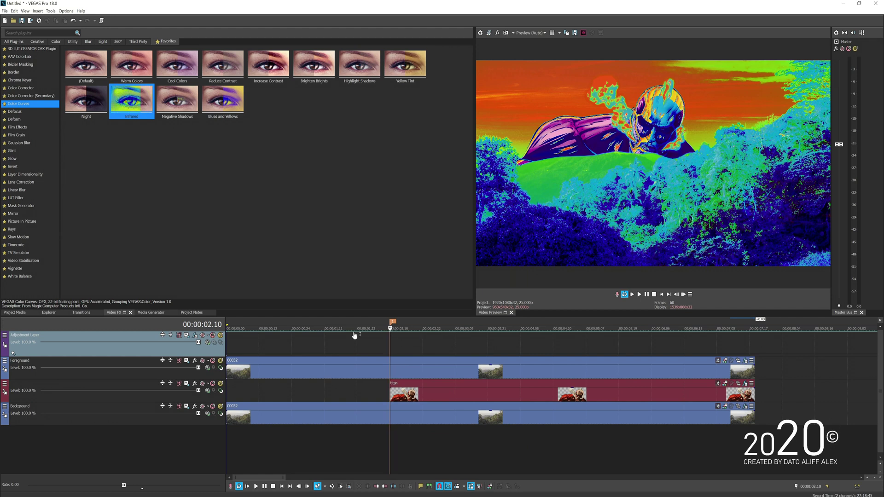
drag(352, 333, 362, 355)
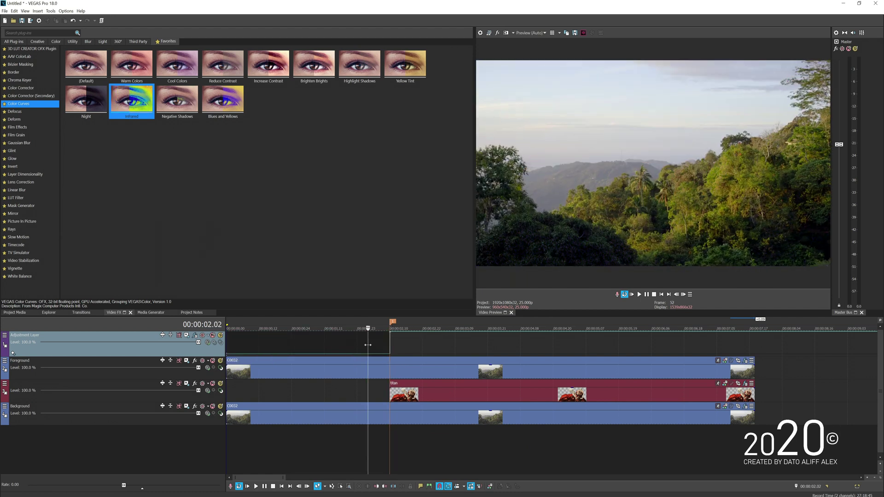
click(233, 348)
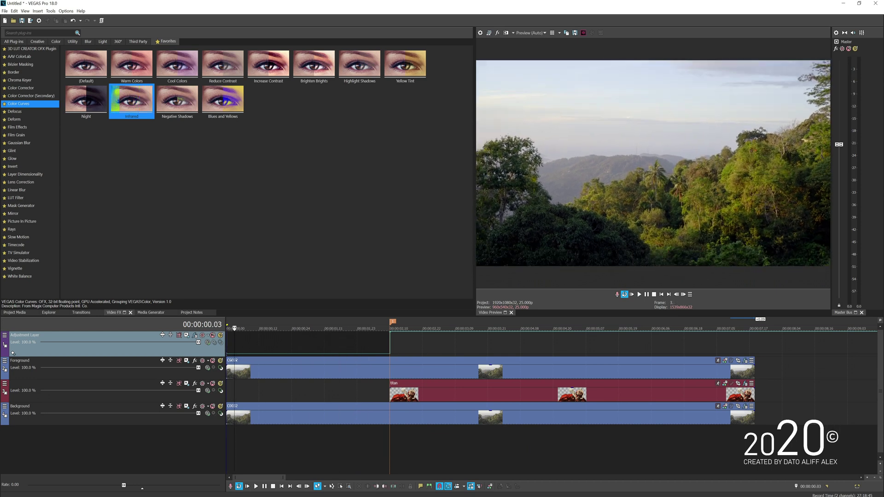
drag(361, 363, 401, 364)
scroll(542, 351, up, 6)
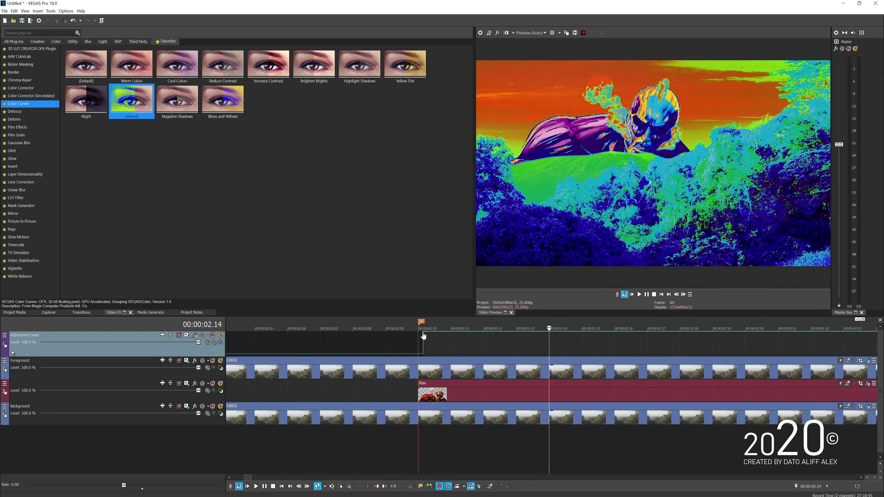
scroll(466, 365, down, 4)
scroll(466, 365, down, 3)
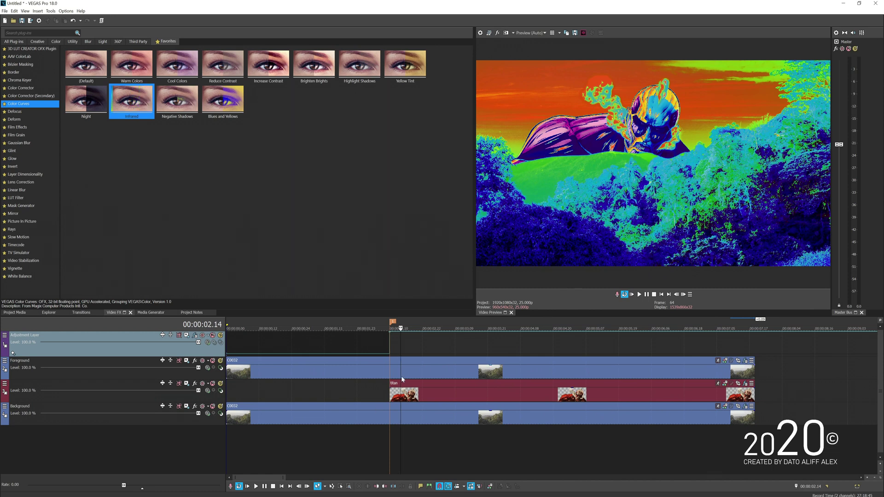
drag(400, 375, 466, 389)
Insert a video track above Adjustment Layer and fill it with the 4K 60FPS Rainbow clip from the marker to the titan clip's end.
right_click(194, 352)
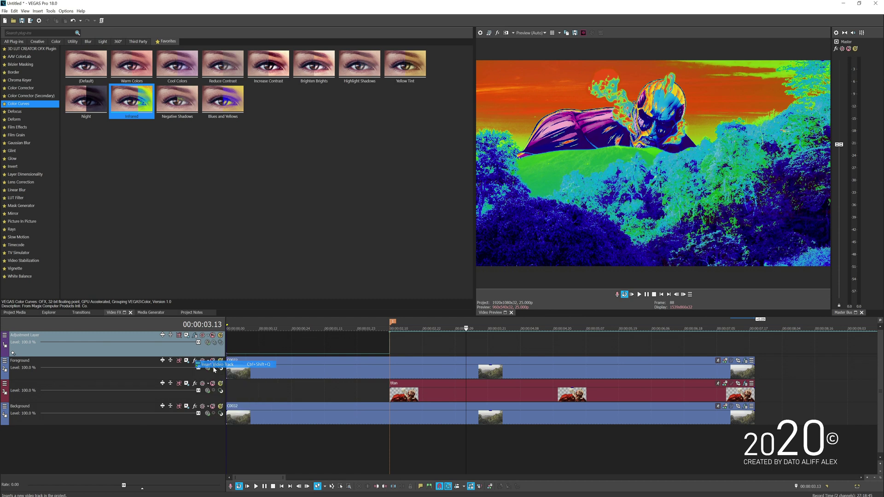
click(217, 364)
click(14, 313)
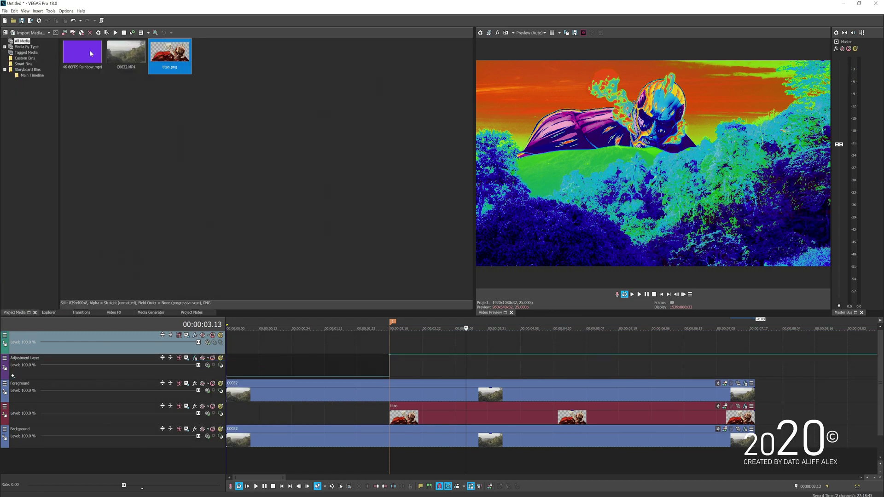
mouse_move(88, 60)
mouse_down()
mouse_move(454, 331)
mouse_move(458, 351)
mouse_move(344, 350)
mouse_move(389, 350)
mouse_up()
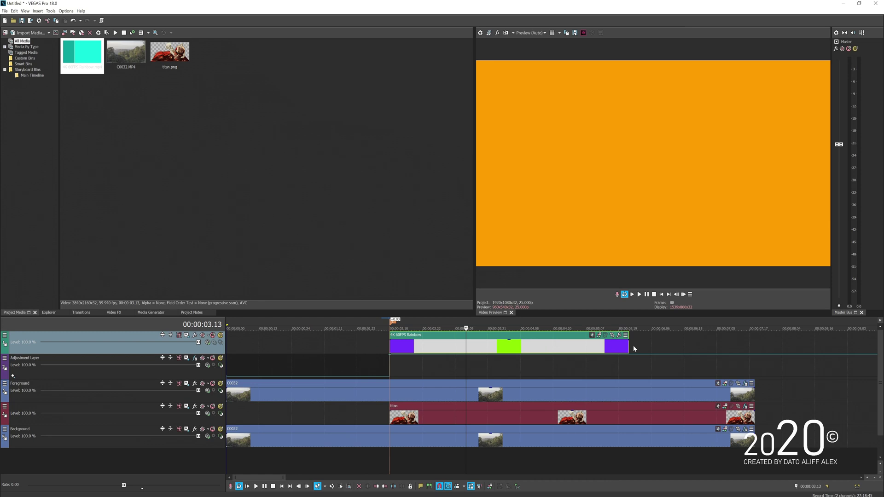
drag(628, 345, 754, 345)
Set the rainbow track's compositing mode to Difference and preview the blend in playback from the marker.
click(208, 342)
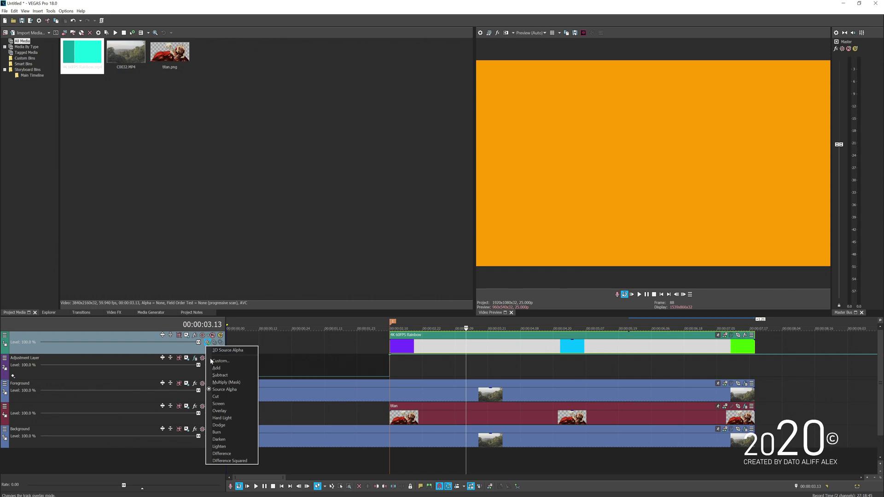
click(252, 452)
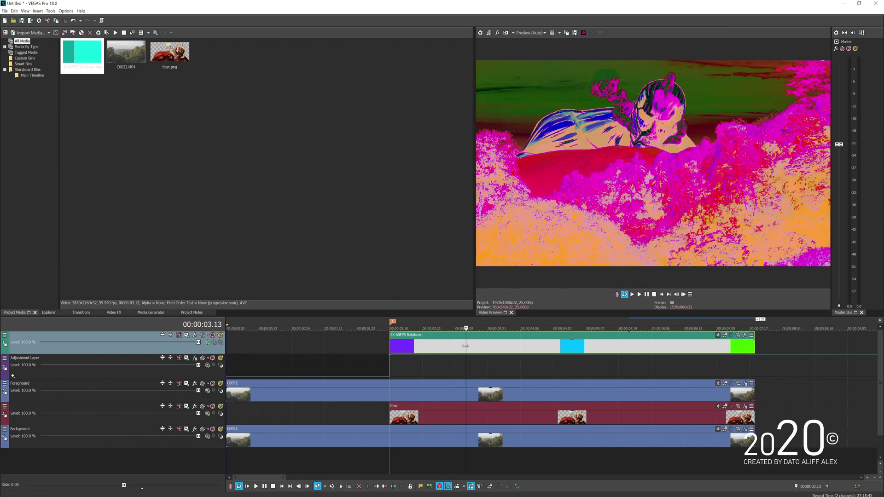
drag(465, 346, 390, 346)
key(space)
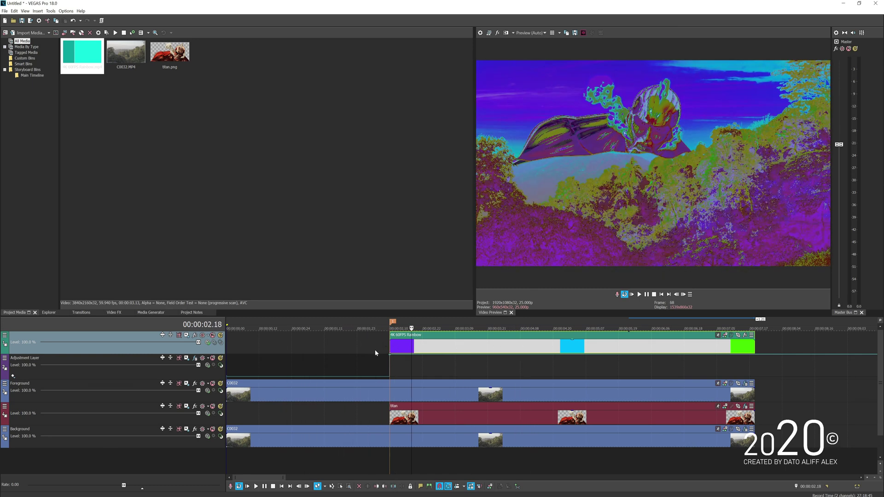
click(207, 343)
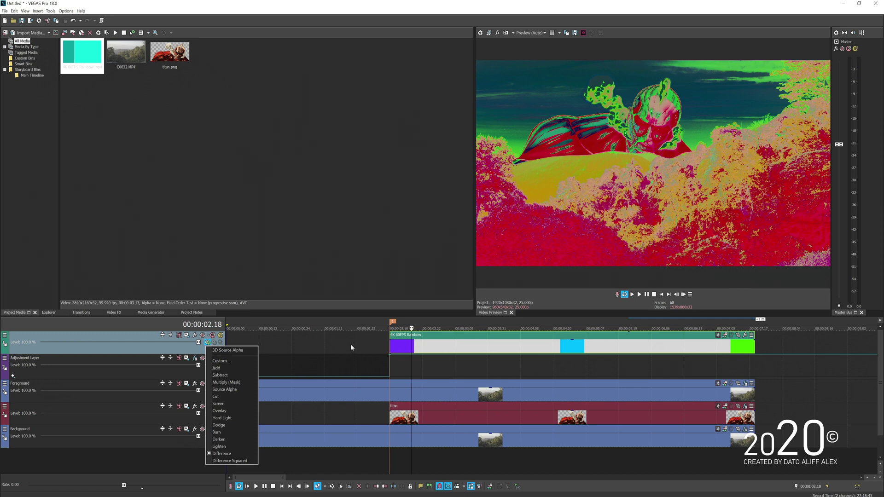
click(452, 348)
click(409, 349)
key(space)
key(space)
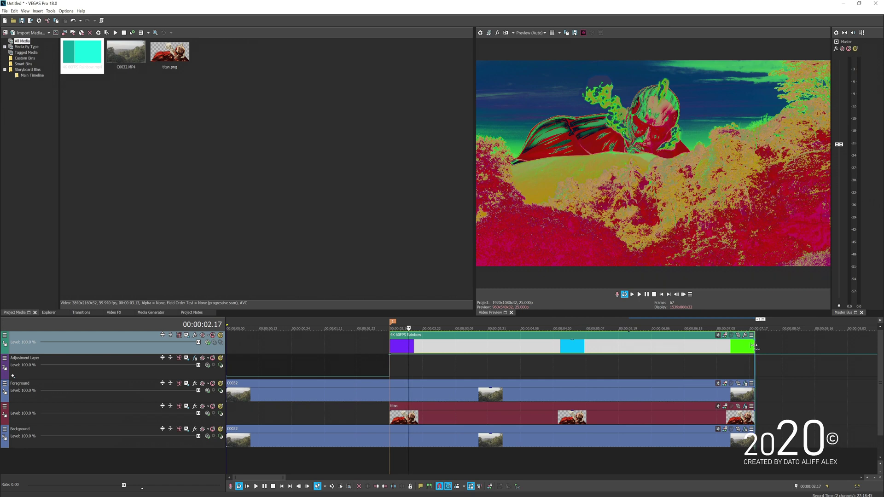
Time-compress the rainbow clip to about a quarter of its length and play it back from just after the marker.
drag(755, 347, 481, 346)
click(397, 344)
key(space)
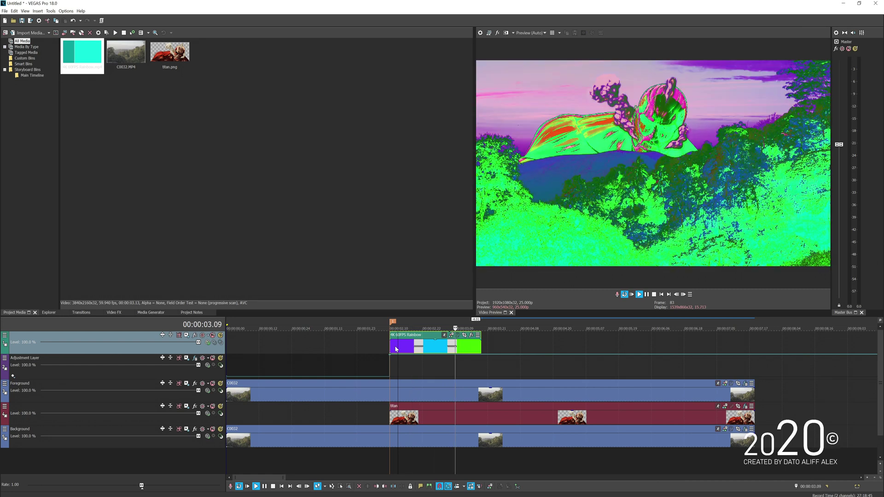
click(398, 349)
Add a velocity envelope to the rainbow clip, raise it to maximum, and extend the clip to the titan clip's end, checking playback.
right_click(405, 349)
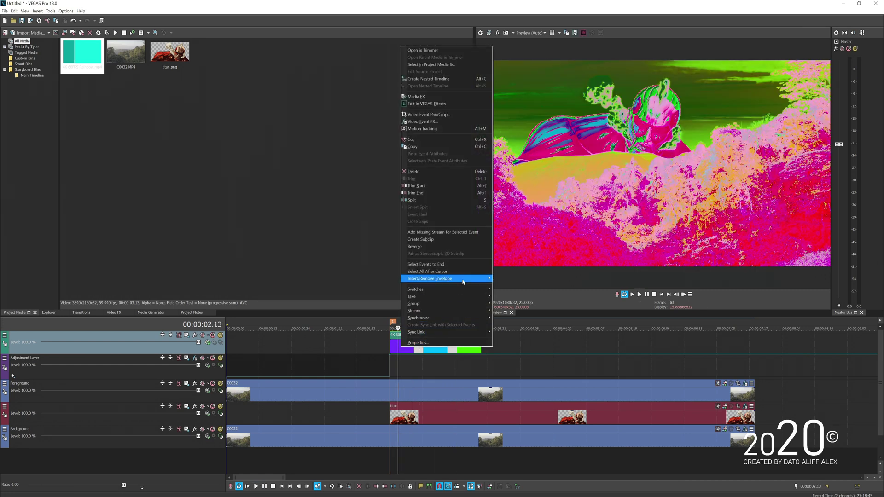
click(506, 278)
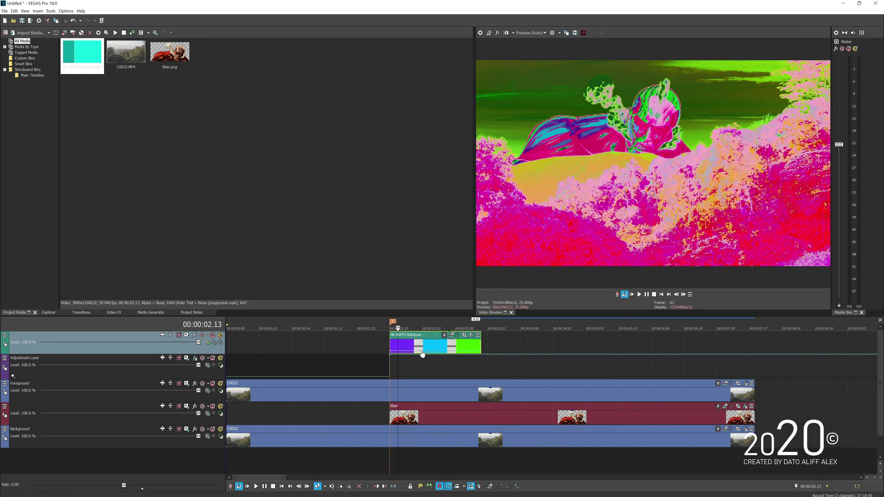
drag(422, 352, 426, 337)
drag(482, 348, 754, 347)
key(space)
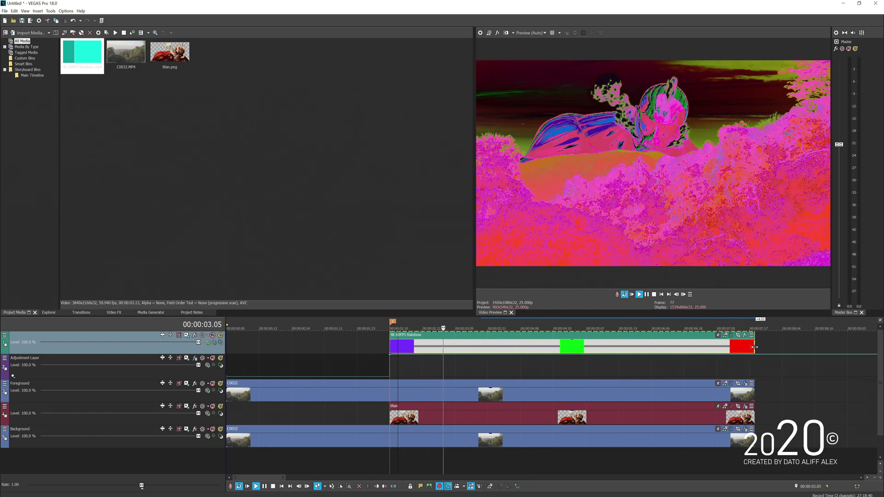
click(335, 352)
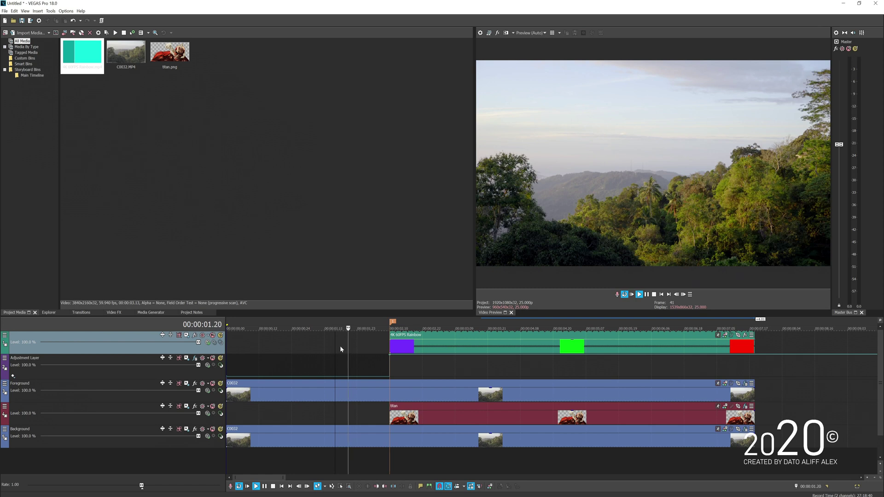
Change the rainbow track's compositing mode to Burn and check it in playback.
click(207, 343)
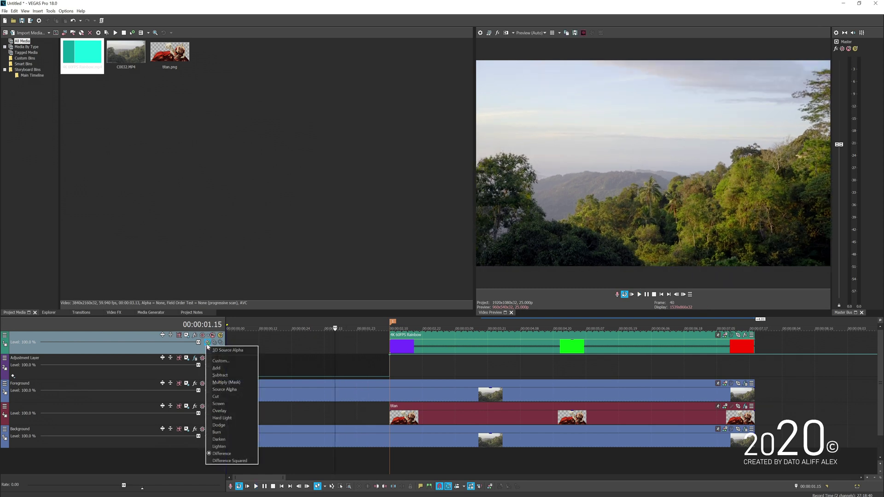
click(242, 433)
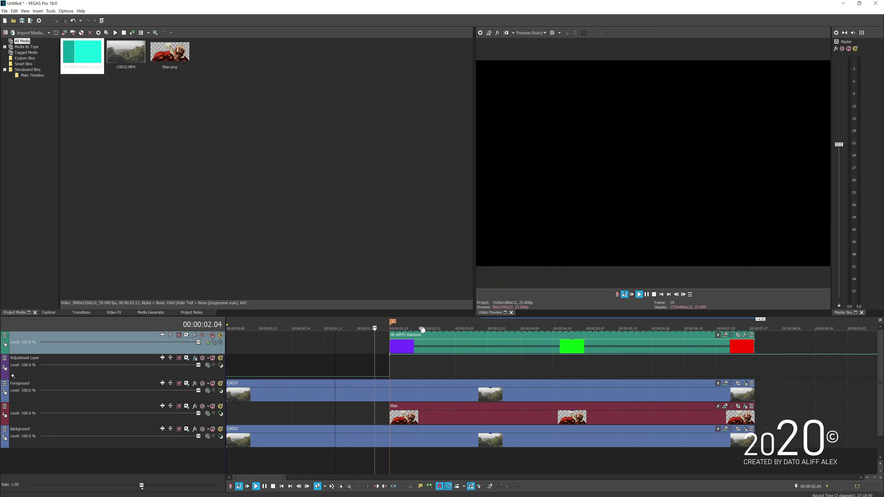
key(space)
Insert a Mute envelope on the rainbow track and mute the track before the marker with a point at 00:00:02.10.
right_click(339, 343)
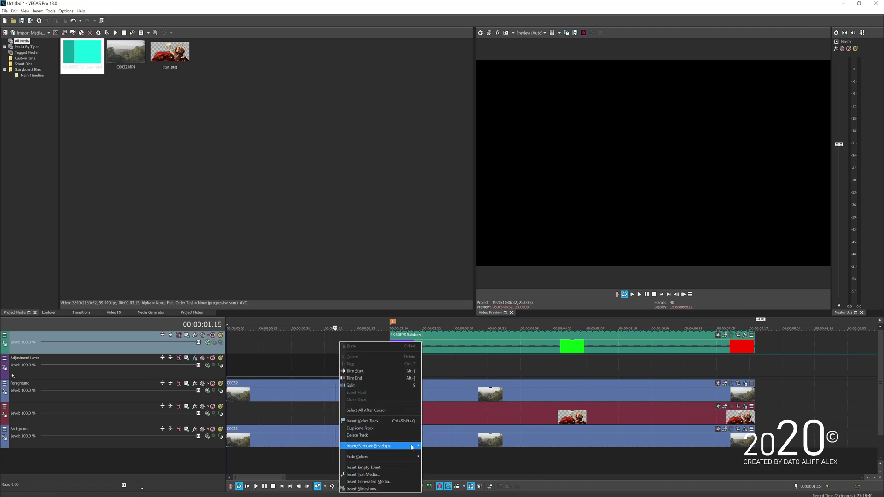
click(433, 446)
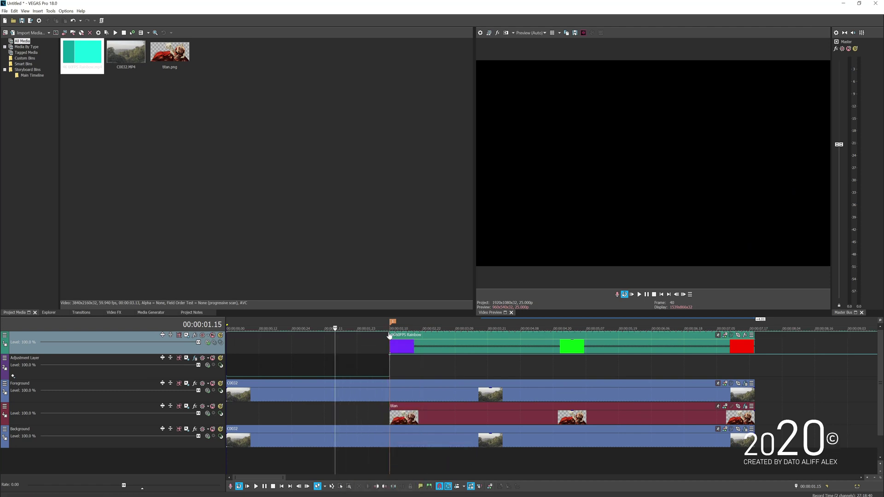
scroll(582, 349, up, 6)
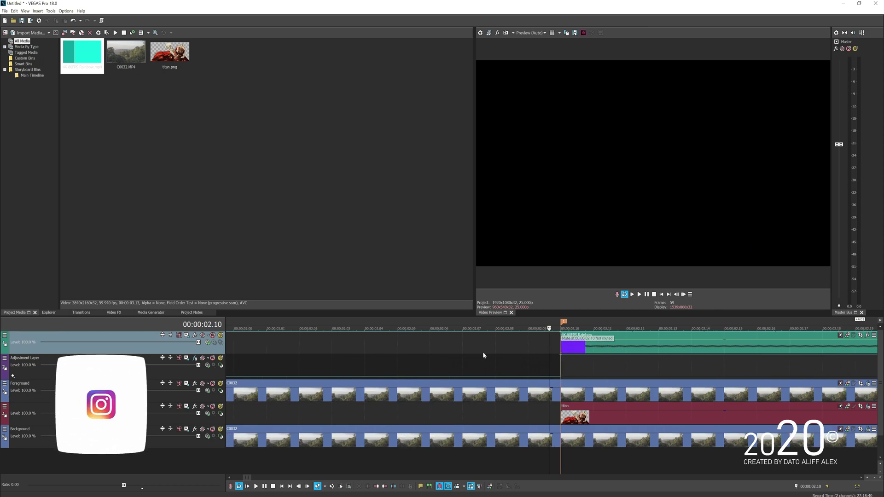
scroll(377, 335, down, 3)
drag(377, 333, 381, 357)
scroll(384, 361, down, 6)
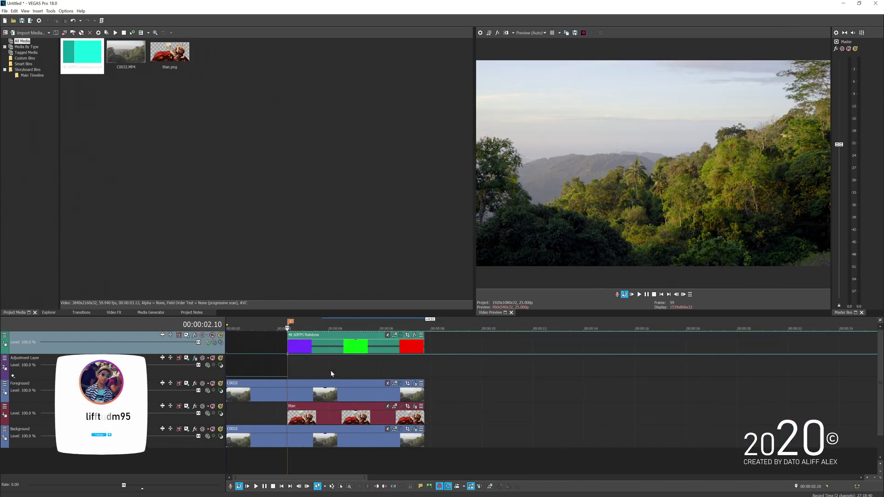
Play the finished composite from the start and replay the passage around the marker to examine the transition and color effect.
click(232, 342)
key(space)
scroll(276, 347, up, 2)
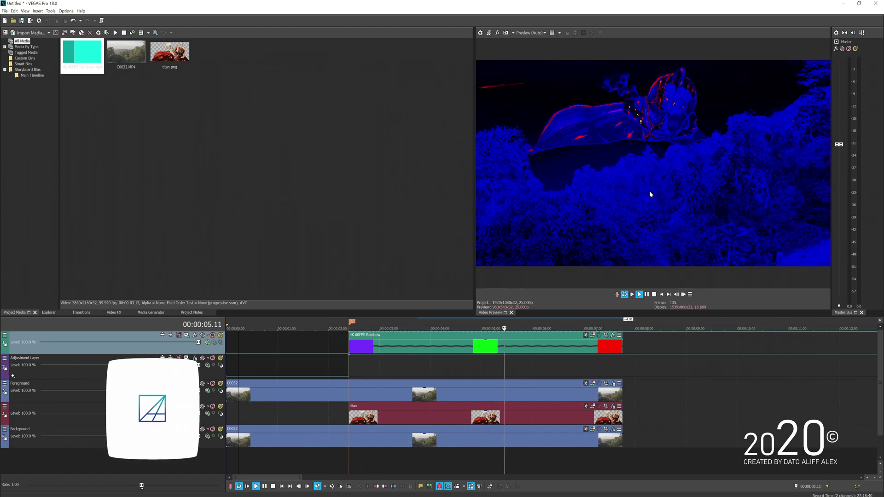
key(space)
key(space)
key(space)
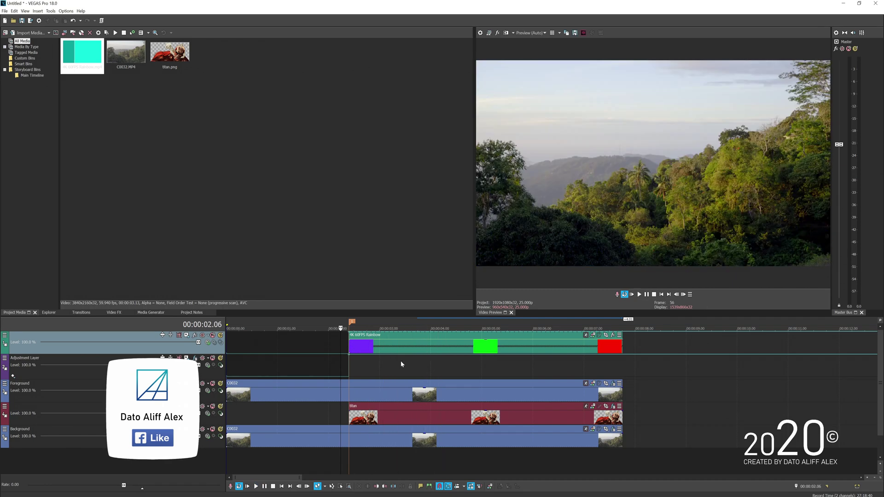
click(379, 358)
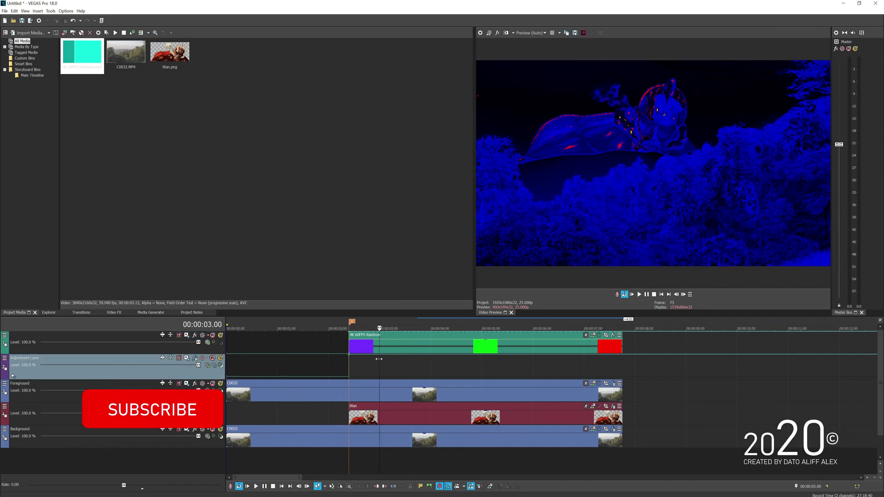
key(space)
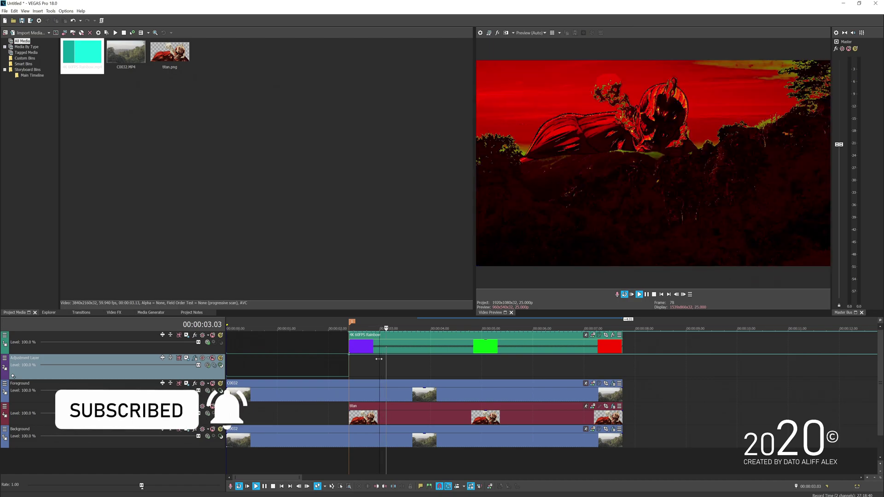
click(344, 343)
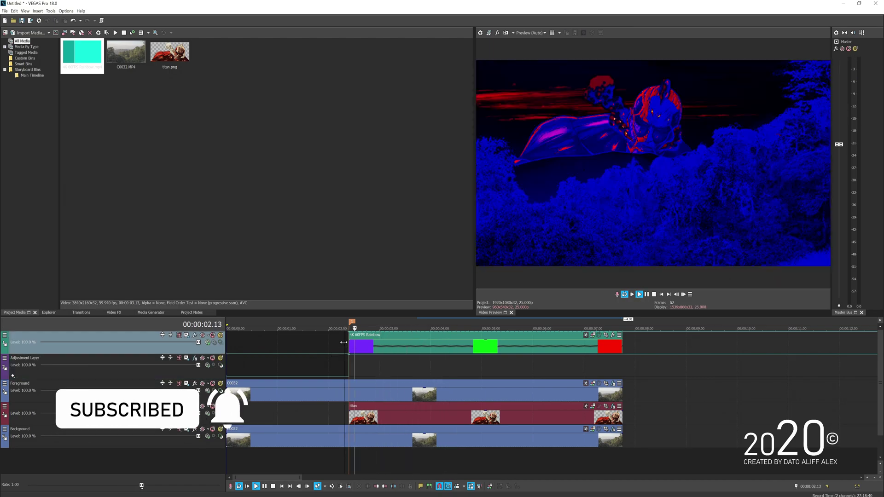